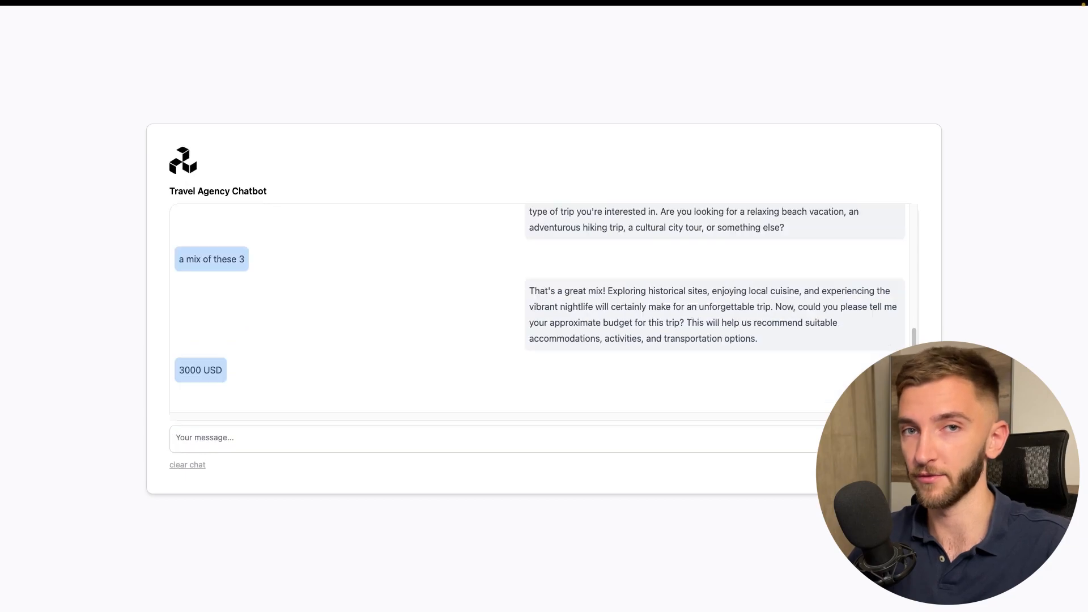
Answer the travel chatbot's accommodation question with "4 star hotel ideally".
{"action": "left_click", "coordinate": [819, 433]}
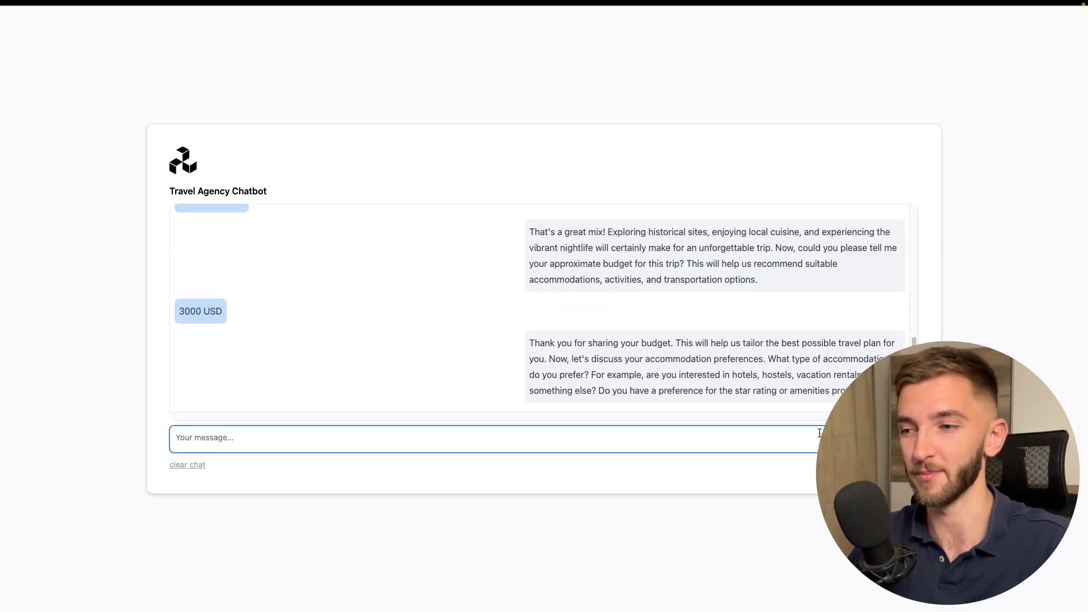
{"action": "type", "text": "4 star hotel ideally"}
{"action": "key", "text": "Return"}
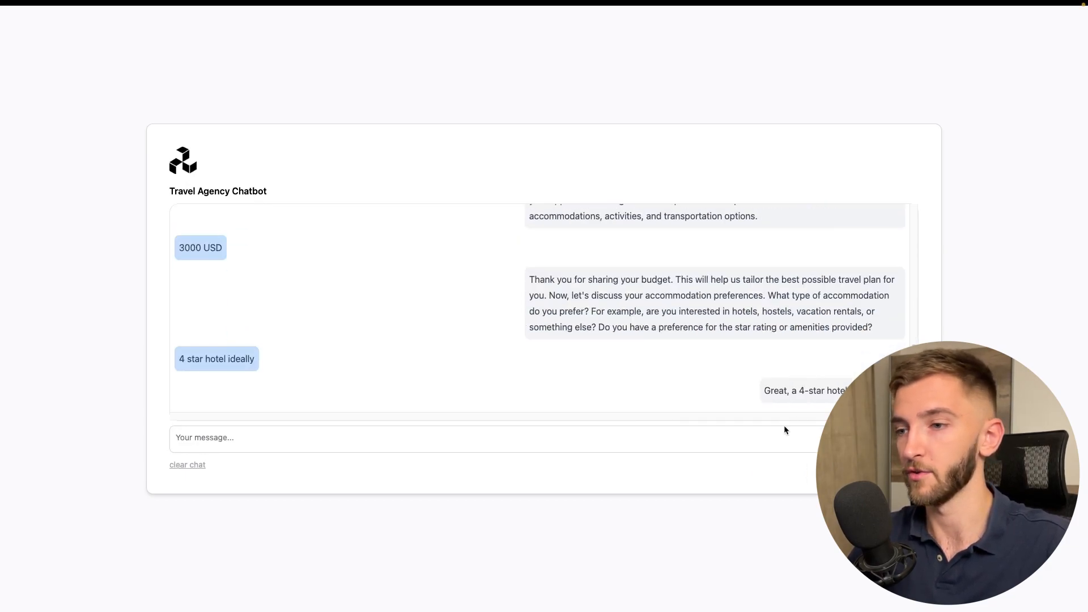
Give the chatbot the traveller's e-mail address and name in two separate replies.
{"action": "left_click", "coordinate": [728, 443]}
{"action": "type", "text": "test@test.com"}
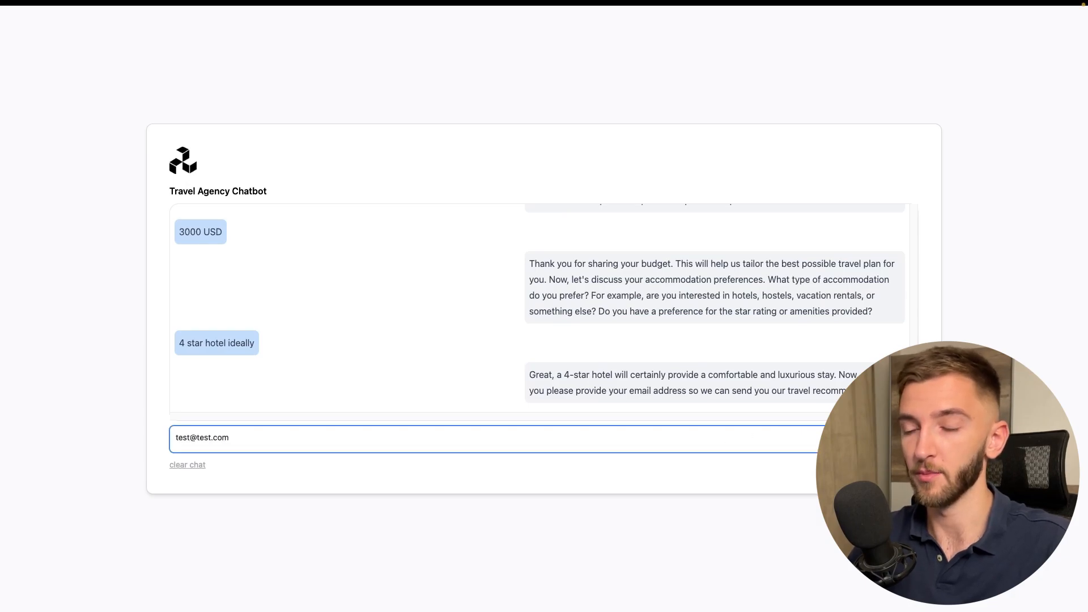
{"action": "key", "text": "Return"}
{"action": "type", "text": "Mr T"}
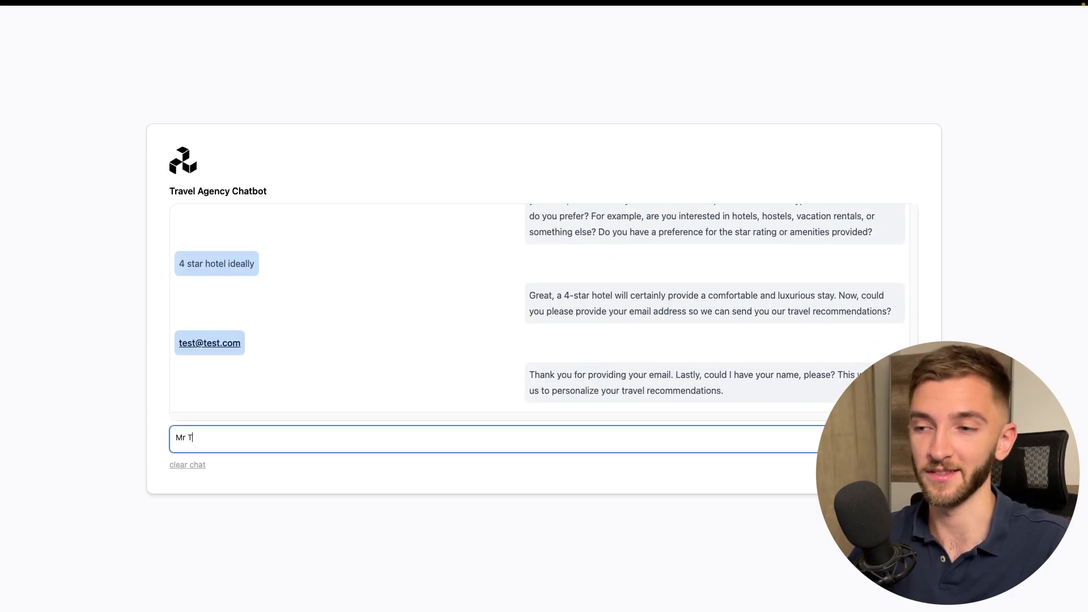
{"action": "type", "text": "est"}
{"action": "key", "text": "Return"}
Switch to the Travel Agency Chatbot sheet and review the traveller's row from Destination through Name.
{"action": "mouse_move", "coordinate": [1, 388]}
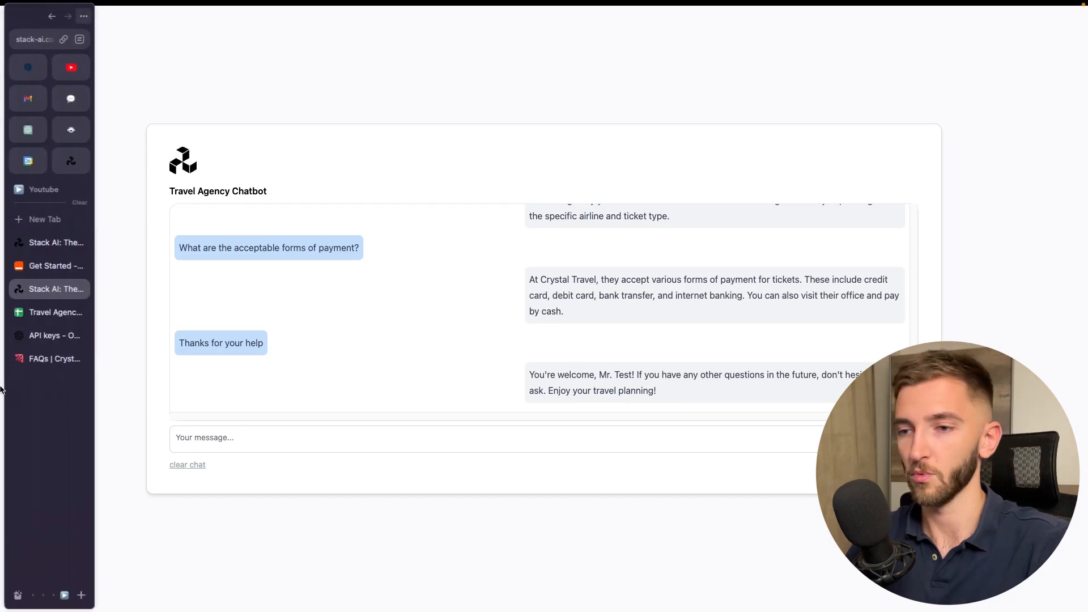
{"action": "left_click", "coordinate": [56, 313]}
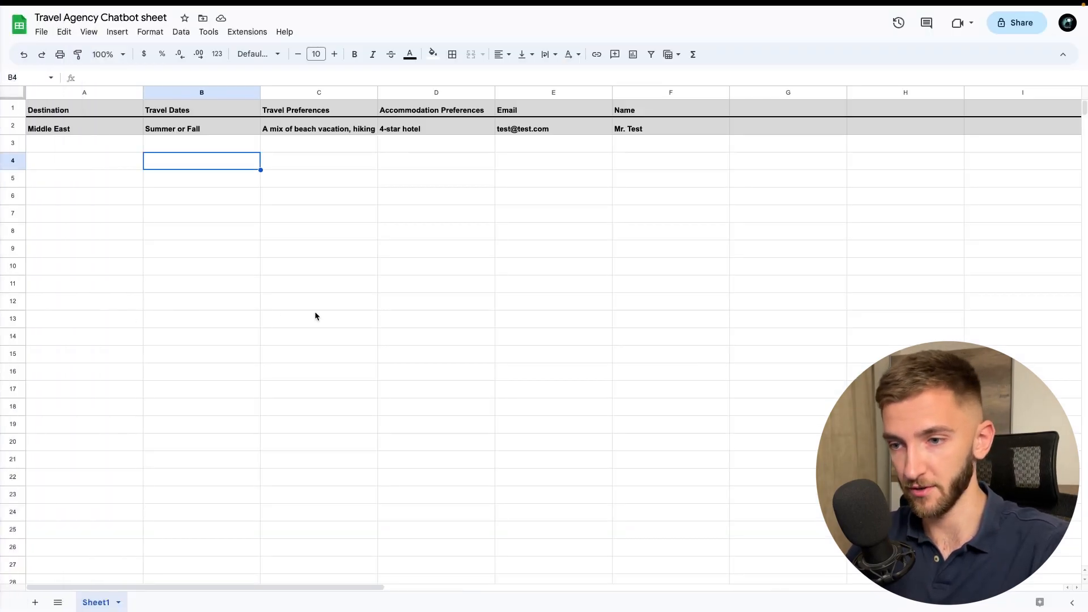
{"action": "left_click", "coordinate": [55, 129]}
{"action": "left_click_drag", "start_coordinate": [73, 129], "coordinate": [410, 129]}
{"action": "left_click_drag", "start_coordinate": [486, 128], "coordinate": [680, 132]}
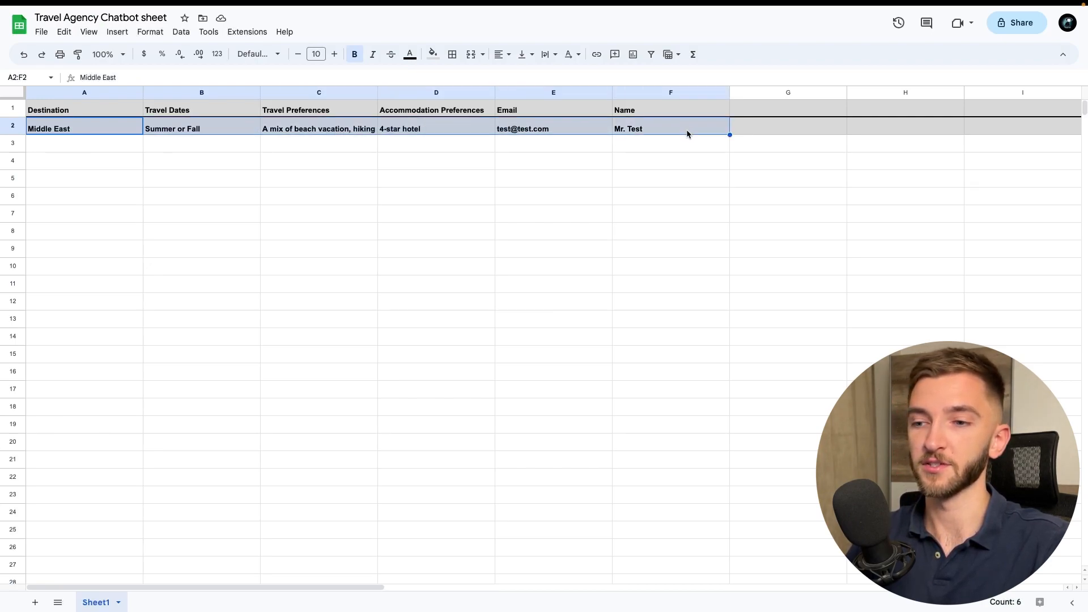
{"action": "left_click", "coordinate": [685, 164]}
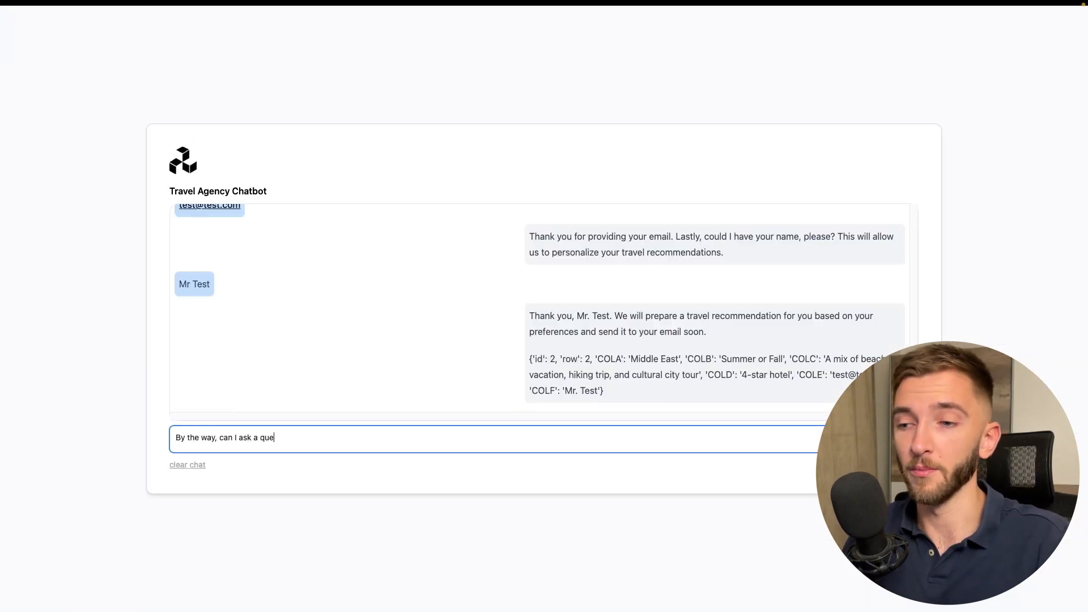
Ask the chatbot "By the way, can I ask a question?" and "What are the charges for flight ticket cancellation?".
{"action": "type", "text": "stion?"}
{"action": "key", "text": "Return"}
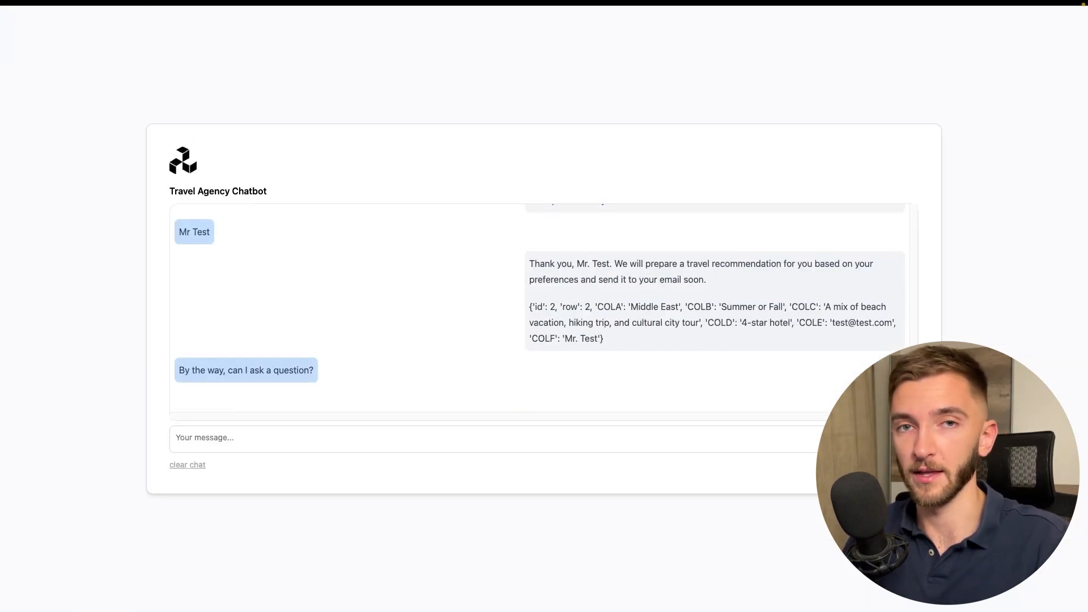
{"action": "left_click", "coordinate": [264, 437]}
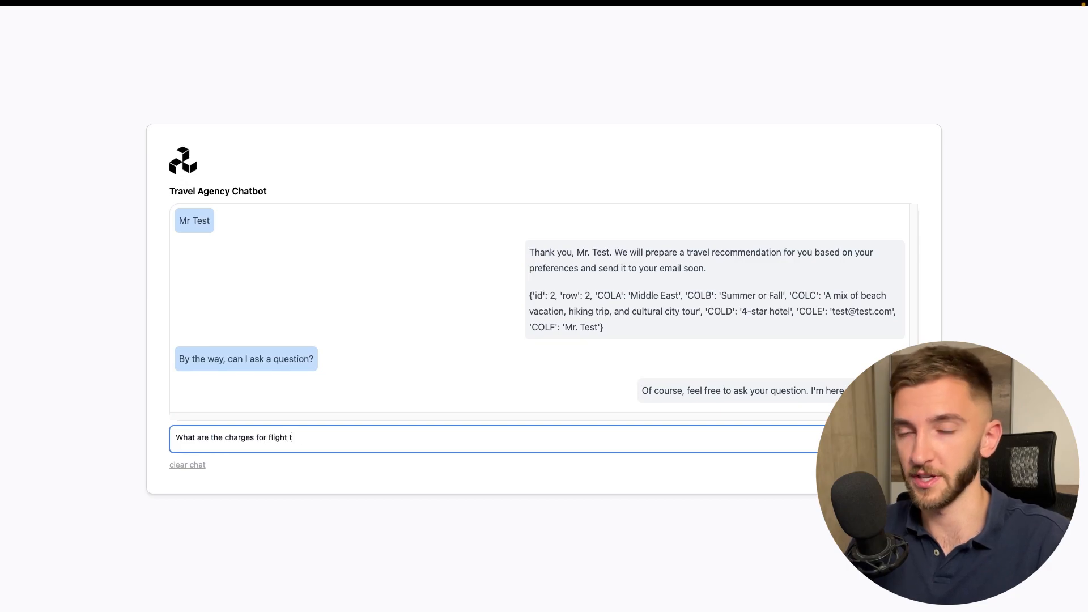
{"action": "type", "text": "What are the charges for flight ticket cancellation?"}
{"action": "key", "text": "Return"}
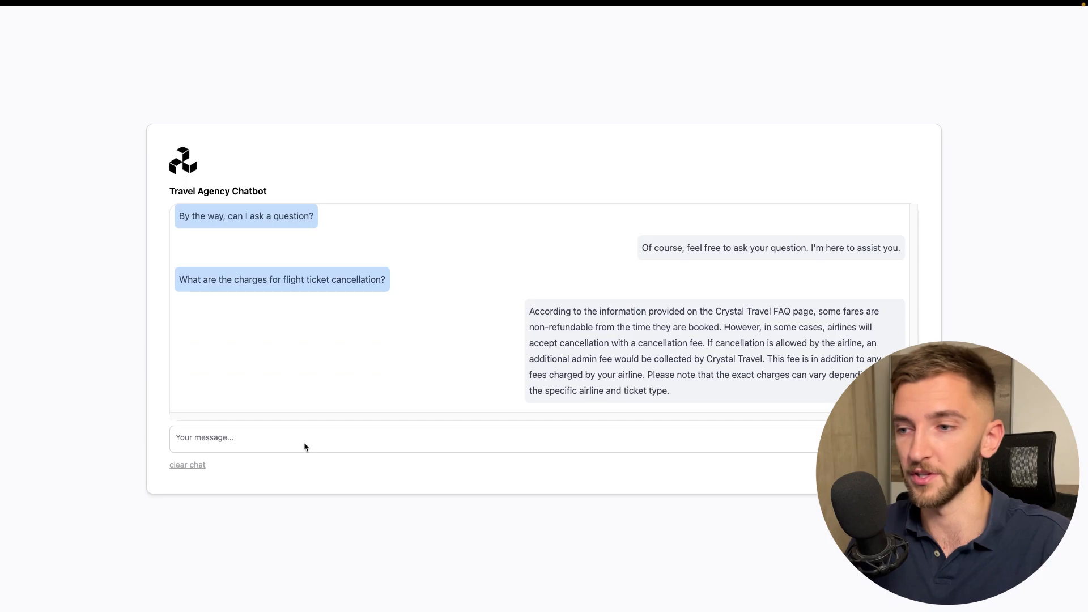
Ask the chatbot "What are the acceptable forms of payment?" and reply "Thanks for your help".
{"action": "type", "text": "What are the acceptable forms of payment?"}
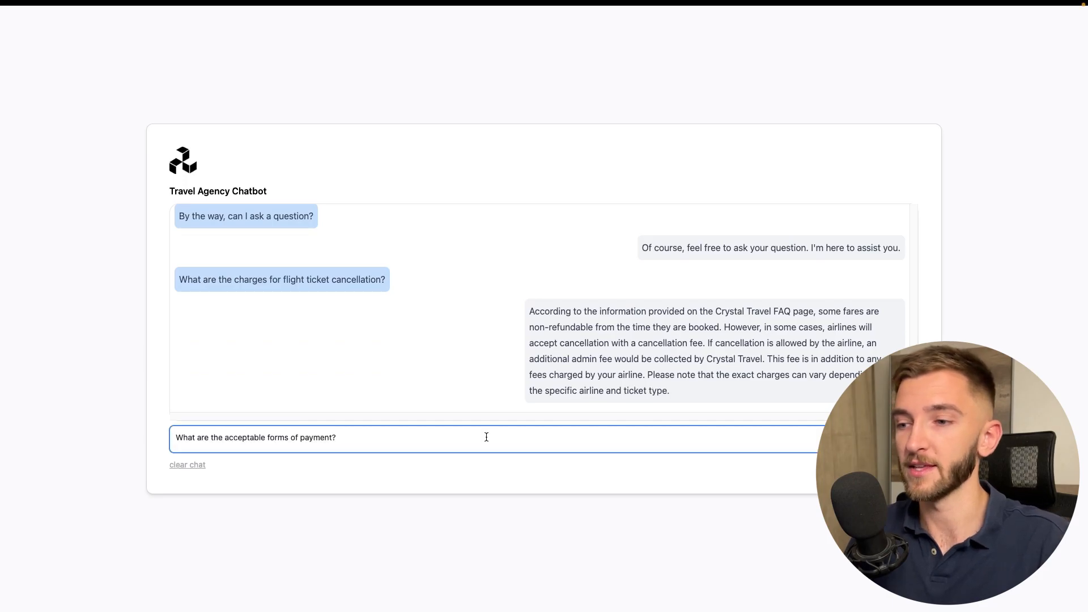
{"action": "key", "text": "Return"}
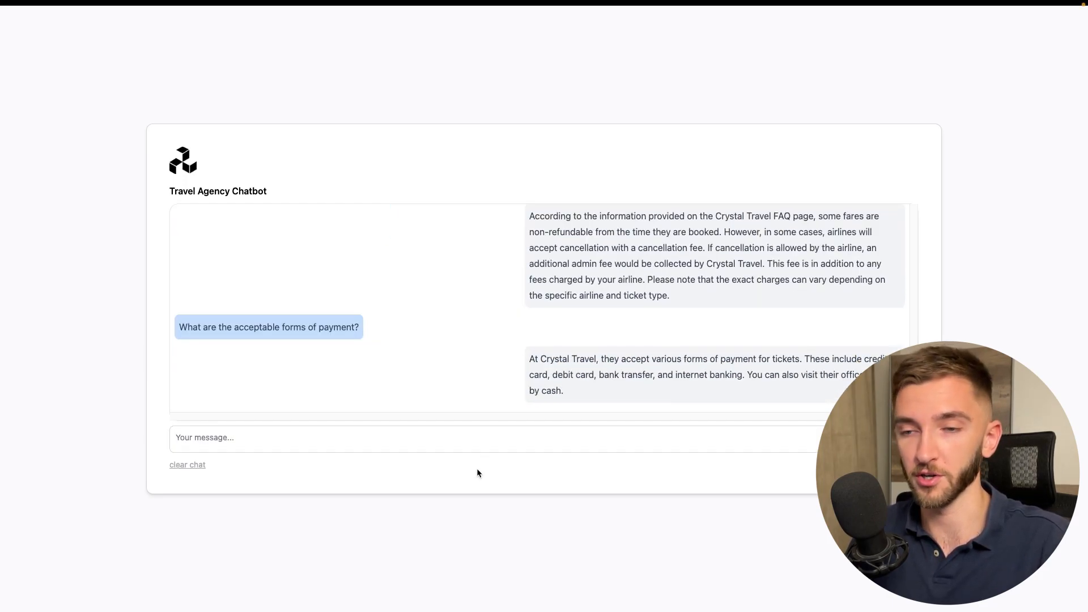
{"action": "left_click", "coordinate": [498, 442]}
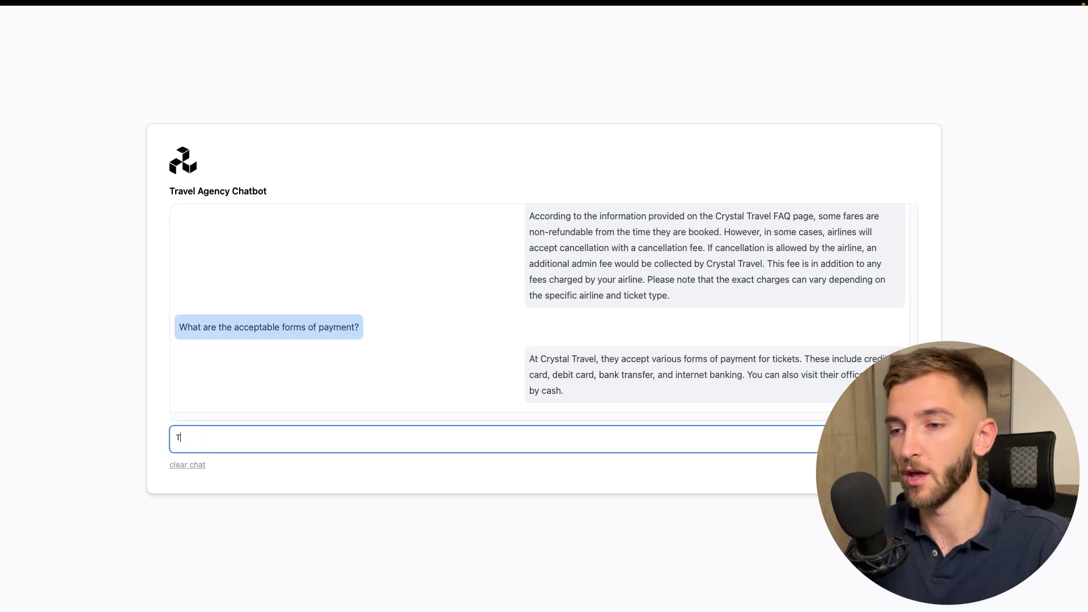
{"action": "key", "text": "Return"}
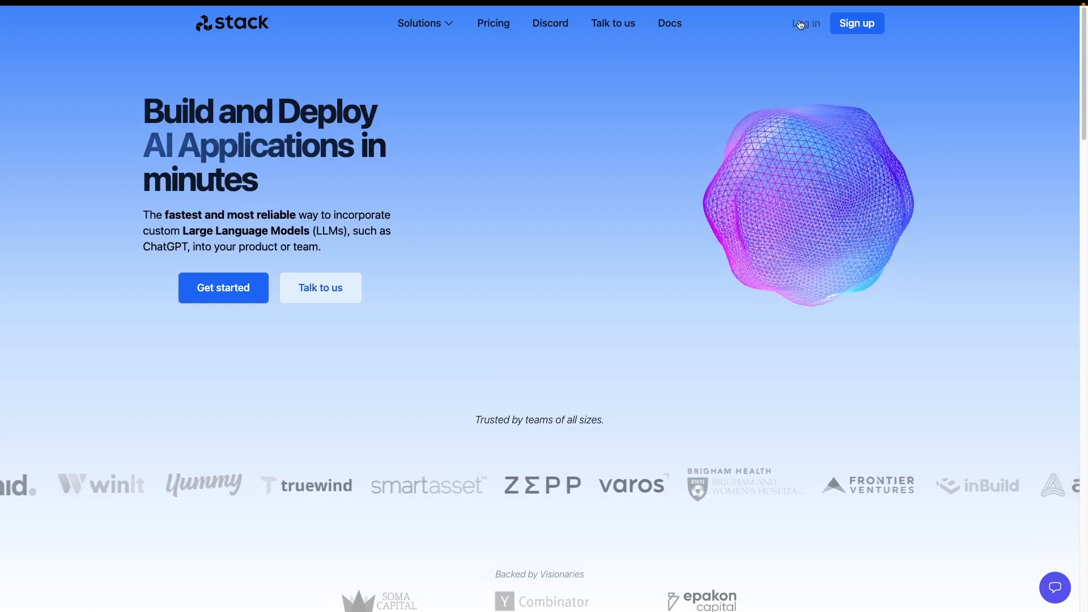
Log in to Stack AI with a Google account and open a new project from the dashboard.
{"action": "left_click", "coordinate": [808, 23]}
{"action": "left_click", "coordinate": [547, 221]}
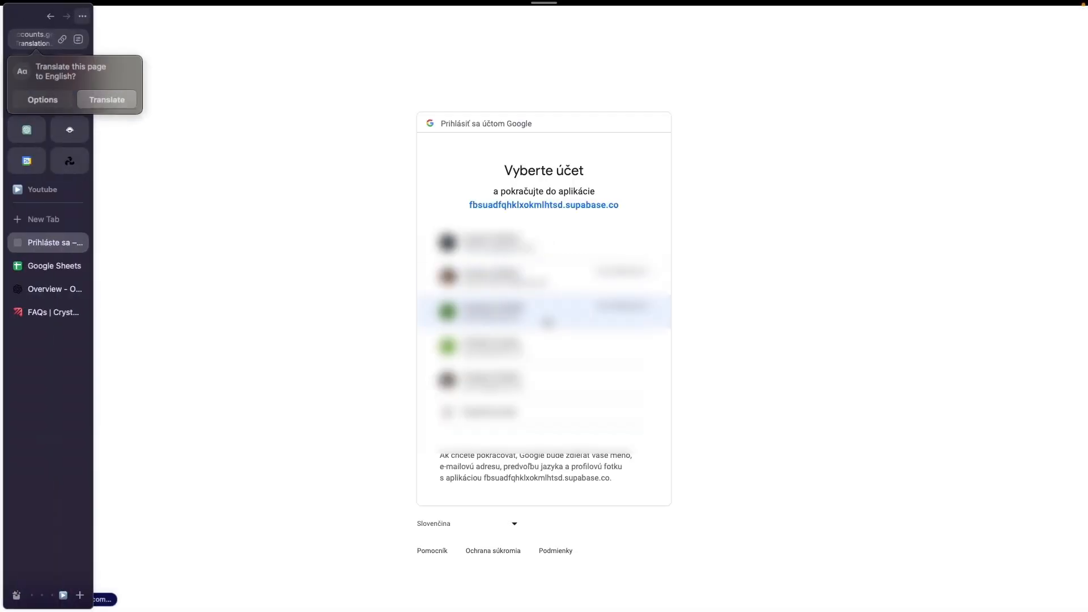
{"action": "left_click", "coordinate": [559, 350]}
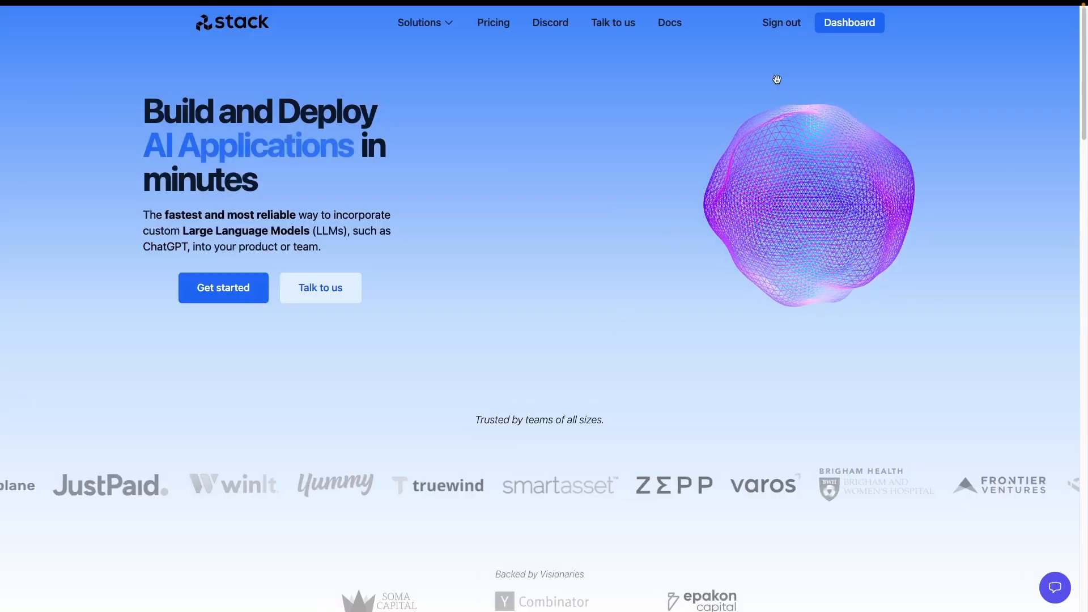
{"action": "left_click", "coordinate": [825, 23]}
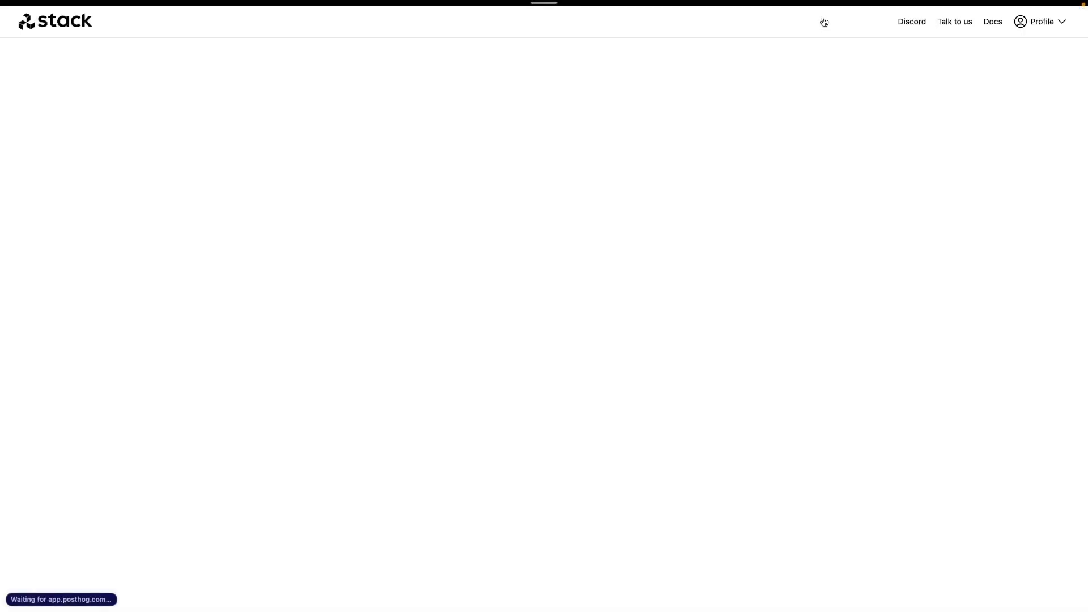
{"action": "left_click", "coordinate": [348, 207]}
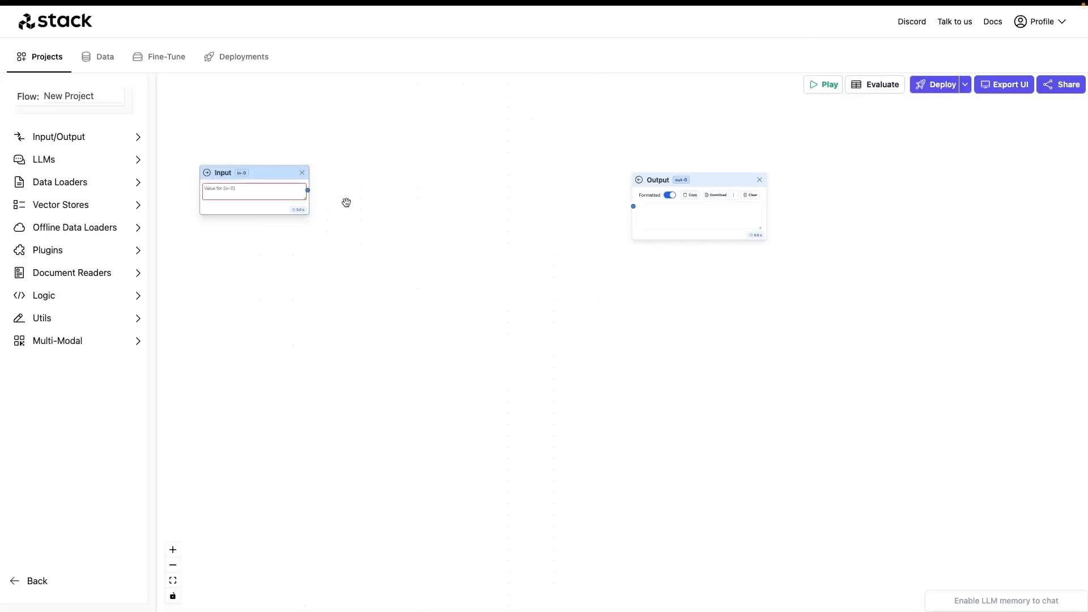
Add an OpenAI node, a URLs + Search node and a Zapier node to the flow.
{"action": "left_click", "coordinate": [74, 159]}
{"action": "left_click_drag", "start_coordinate": [74, 183], "coordinate": [510, 122]}
{"action": "left_click", "coordinate": [74, 370]}
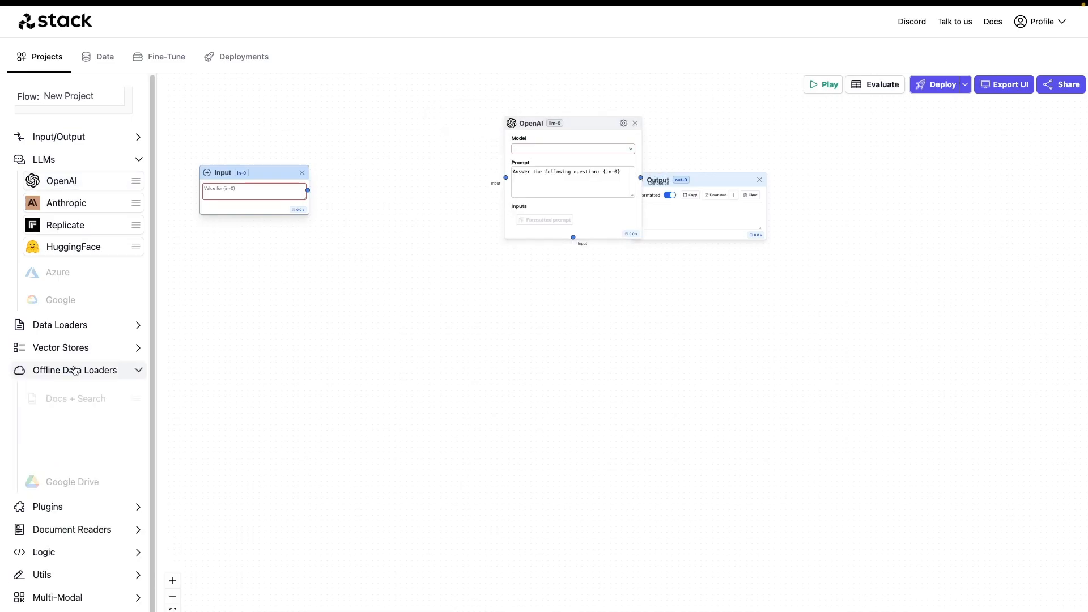
{"action": "left_click_drag", "start_coordinate": [80, 413], "coordinate": [349, 292]}
{"action": "left_click", "coordinate": [48, 506]}
{"action": "left_click_drag", "start_coordinate": [56, 549], "coordinate": [617, 356]}
Rearrange the URLs + Search, OpenAI and Zapier nodes so they sit apart around the Input and Output nodes.
{"action": "left_click_drag", "start_coordinate": [391, 293], "coordinate": [263, 307]}
{"action": "left_click_drag", "start_coordinate": [574, 123], "coordinate": [475, 123]}
{"action": "left_click_drag", "start_coordinate": [688, 357], "coordinate": [584, 314]}
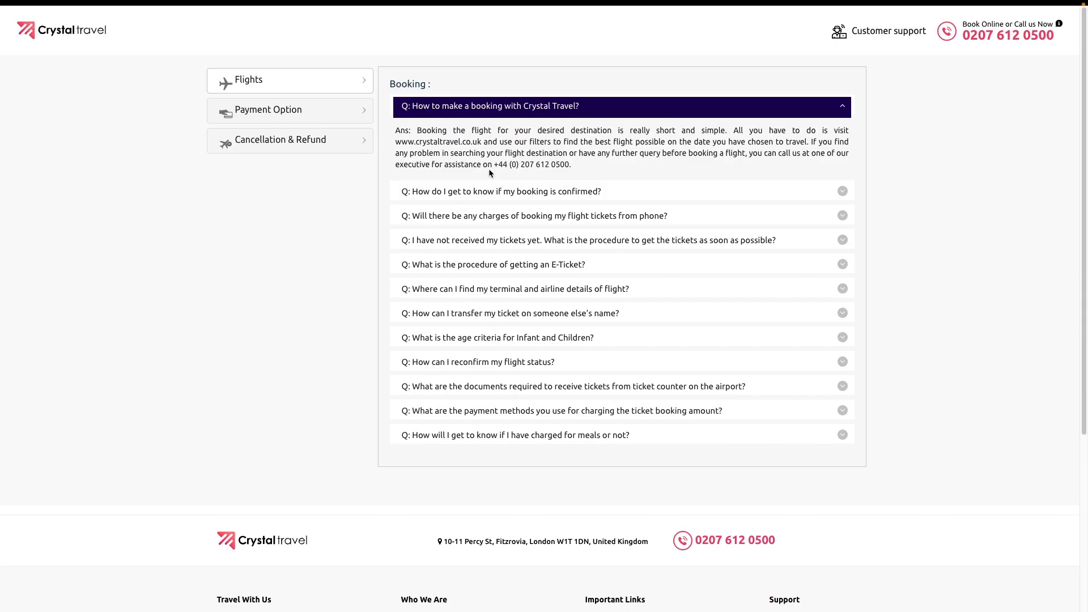
{"action": "left_click", "coordinate": [528, 254]}
{"action": "left_click", "coordinate": [280, 140]}
{"action": "left_click", "coordinate": [542, 156]}
{"action": "left_click", "coordinate": [538, 107]}
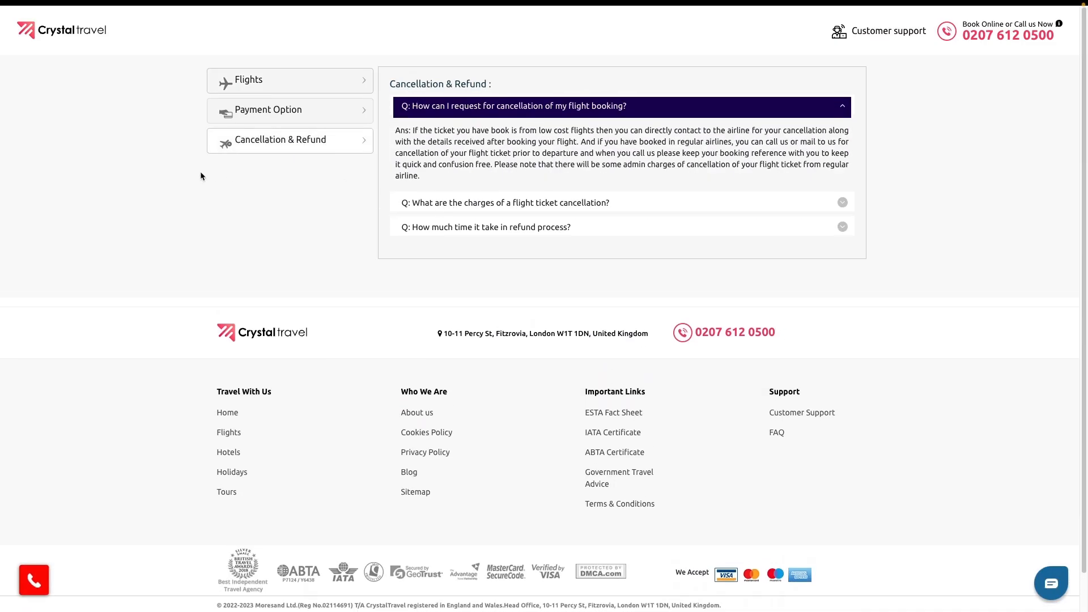
{"action": "left_click", "coordinate": [48, 43]}
{"action": "left_click_drag", "start_coordinate": [38, 43], "coordinate": [159, 44]}
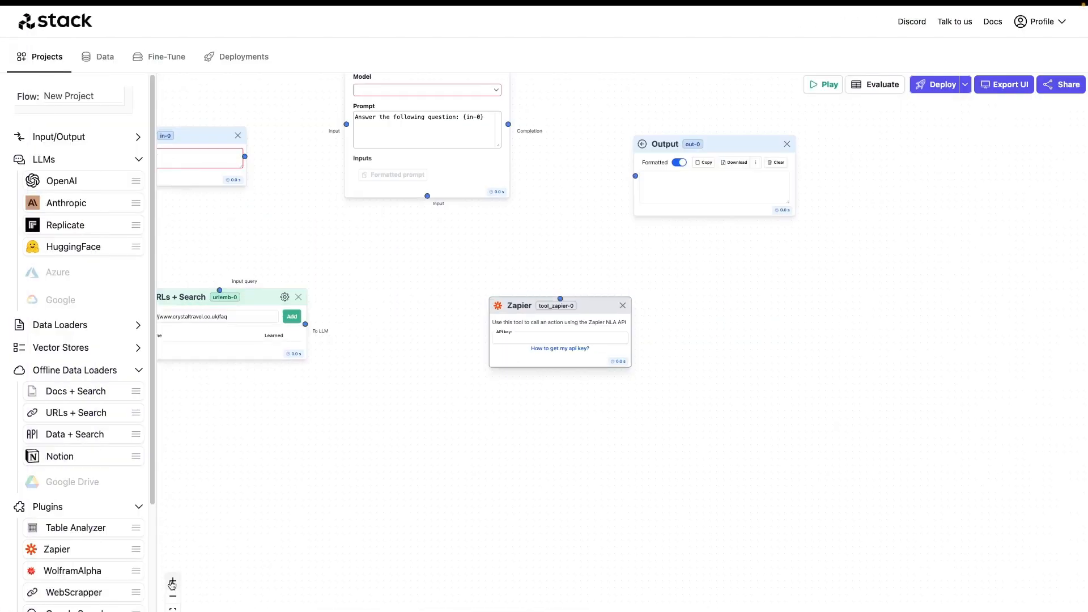
{"action": "triple_click", "coordinate": [360, 423]}
{"action": "left_click", "coordinate": [414, 424]}
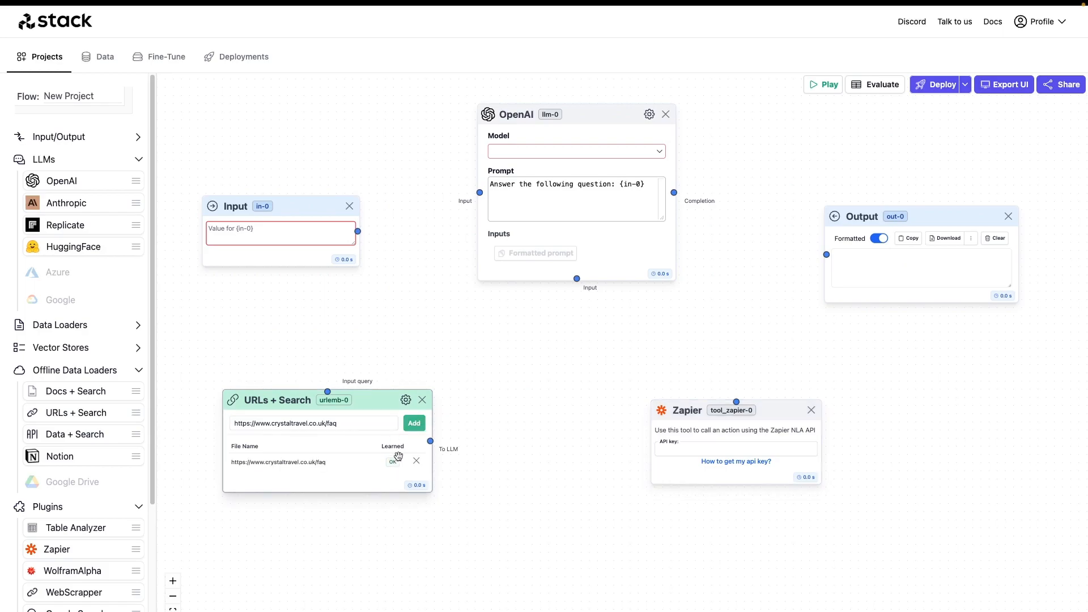
Set the OpenAI node's model to gpt-4 and replace its system text with the copied Crystal Travel assistant instructions.
{"action": "left_click", "coordinate": [653, 149]}
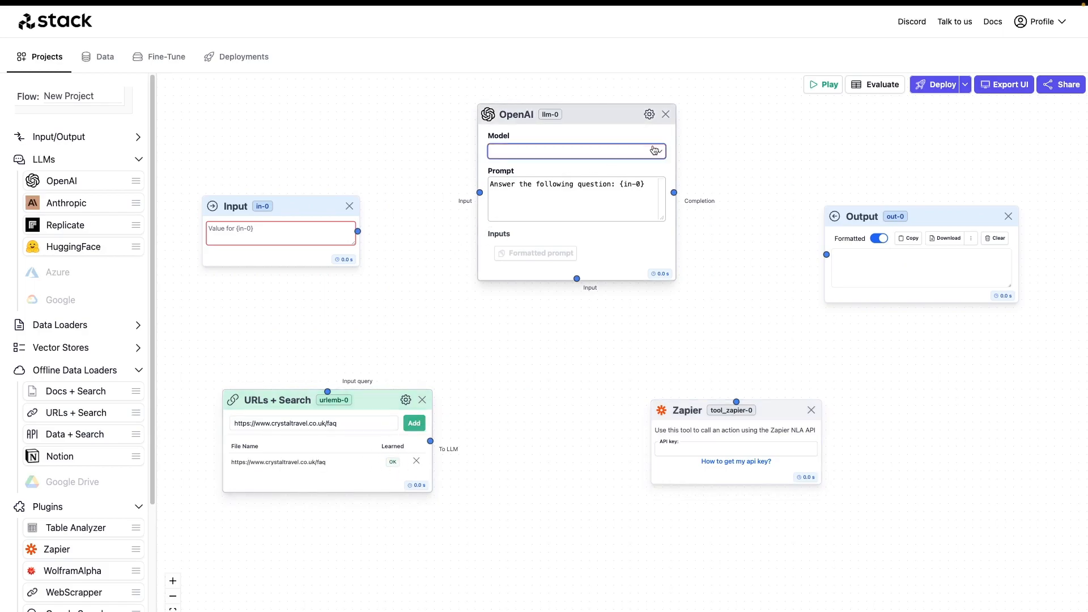
{"action": "left_click", "coordinate": [636, 169]}
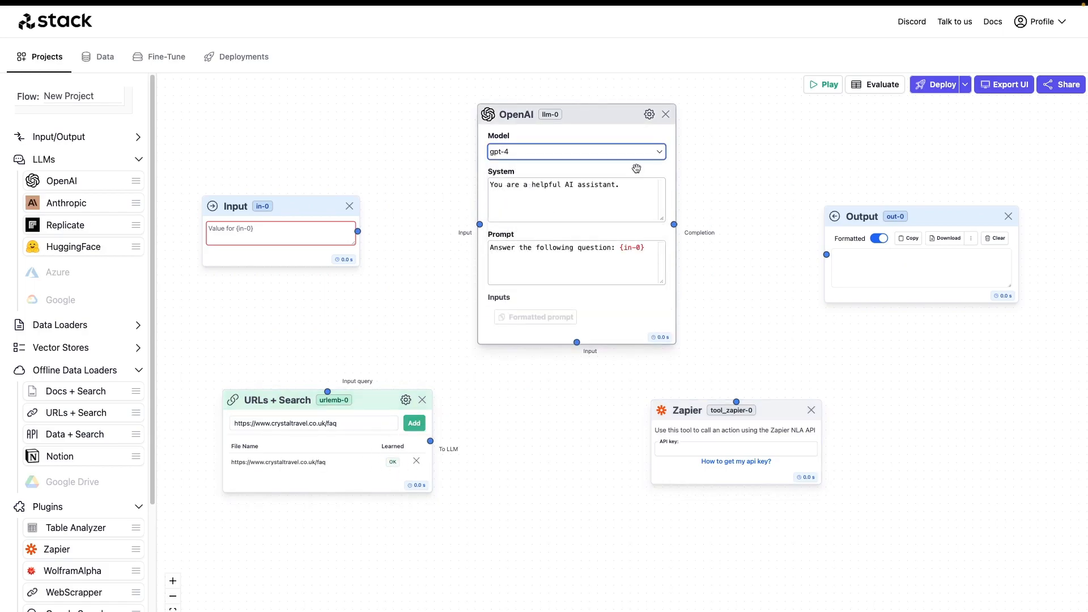
{"action": "triple_click", "coordinate": [633, 188]}
{"action": "key", "text": "ctrl+v"}
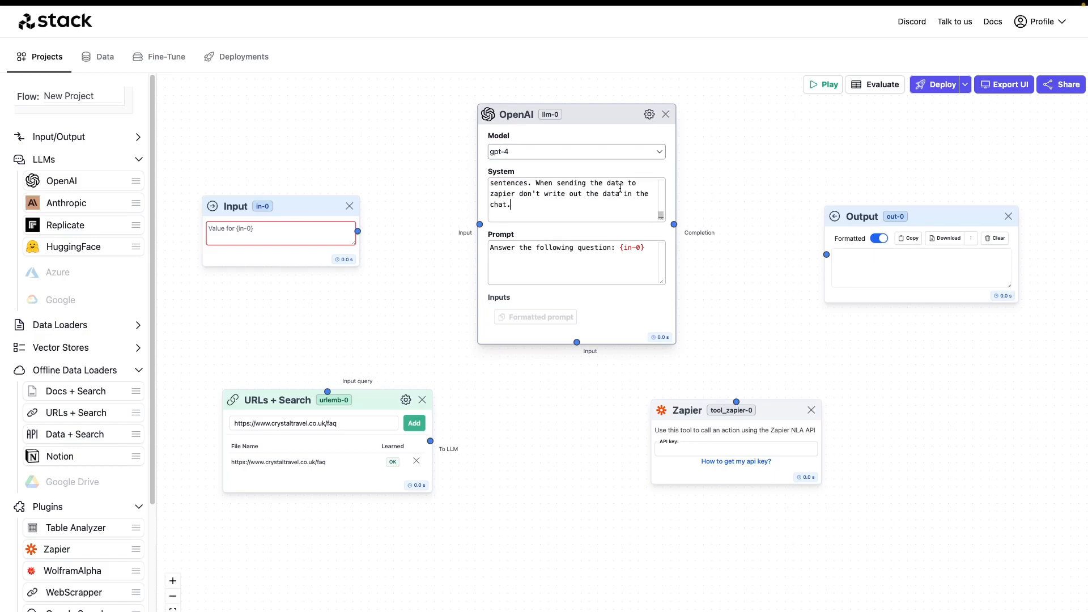
Enlarge the OpenAI node's System box to show all instructions, moving the Zapier and Output nodes clear of it.
{"action": "left_click_drag", "start_coordinate": [662, 220], "coordinate": [968, 256]}
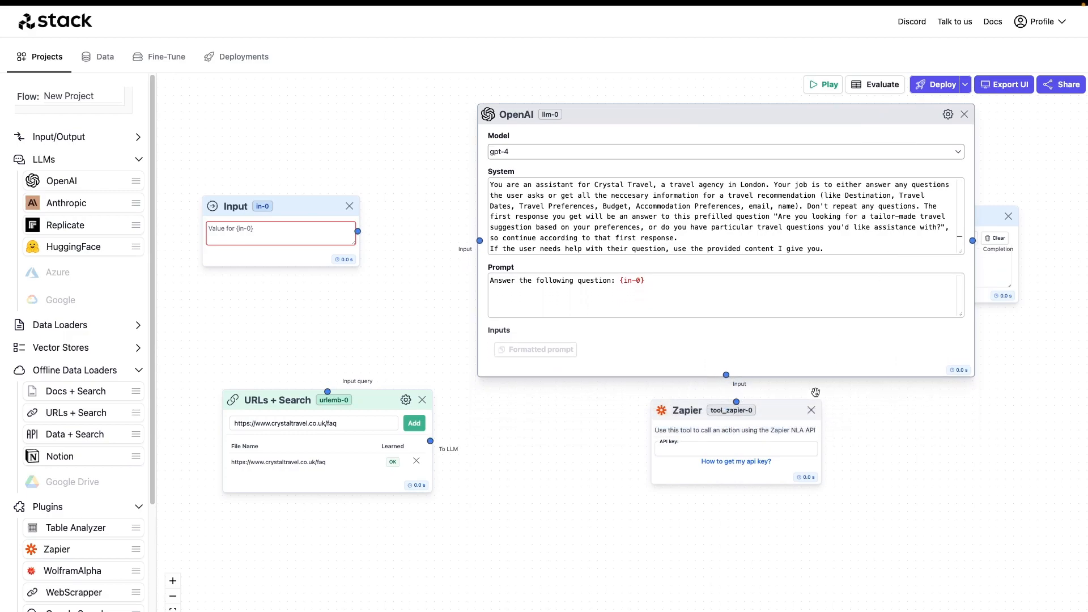
{"action": "left_click_drag", "start_coordinate": [789, 411], "coordinate": [921, 544]}
{"action": "left_click_drag", "start_coordinate": [977, 204], "coordinate": [1031, 452]}
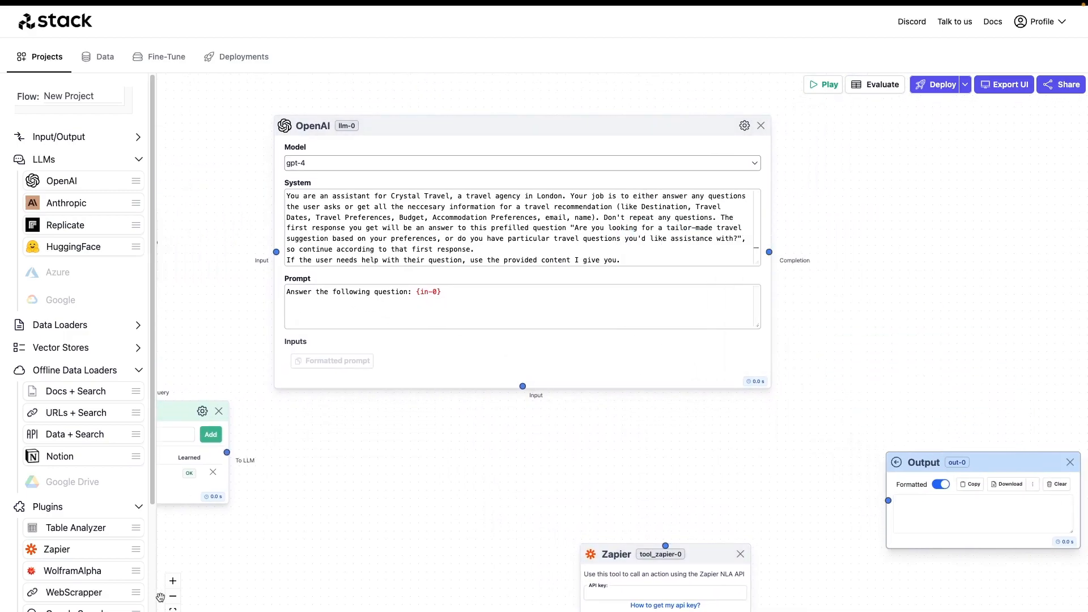
{"action": "scroll", "coordinate": [782, 317], "scroll_direction": "down", "scroll_amount": 2}
{"action": "left_click_drag", "start_coordinate": [768, 210], "coordinate": [820, 358]}
{"action": "left_click_drag", "start_coordinate": [439, 153], "coordinate": [687, 351]}
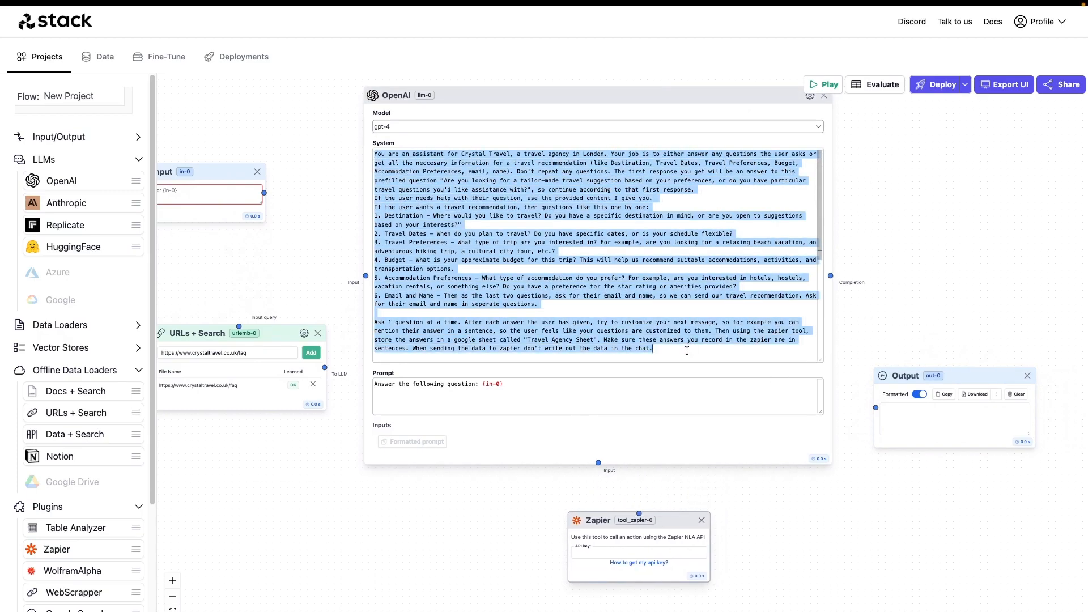
{"action": "left_click", "coordinate": [687, 351]}
Replace the OpenAI node's prompt with "Content: {urlemb-0}" and, below it, "The user's message: {in-0}".
{"action": "left_click_drag", "start_coordinate": [509, 385], "coordinate": [375, 385]}
{"action": "type", "text": "Content: {urlemb-0}  The user's message: {in-0}"}
{"action": "left_click_drag", "start_coordinate": [395, 479], "coordinate": [435, 474]}
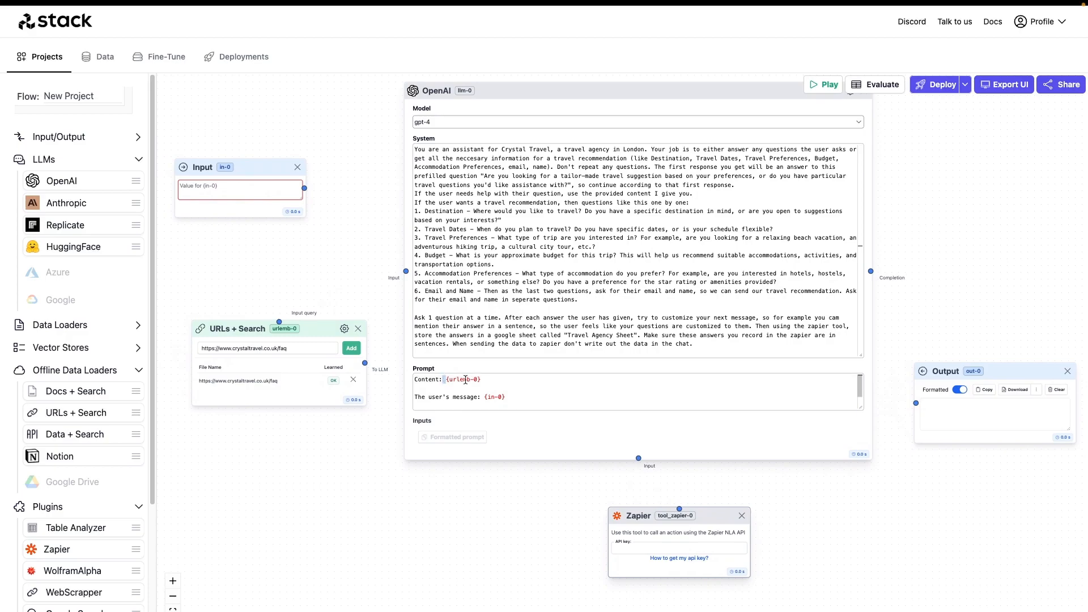
Reposition the URLs + Search, Zapier, Input and OpenAI nodes to leave room around the enlarged OpenAI node.
{"action": "left_click_drag", "start_coordinate": [305, 337], "coordinate": [287, 490]}
{"action": "left_click_drag", "start_coordinate": [671, 508], "coordinate": [790, 509]}
{"action": "left_click_drag", "start_coordinate": [246, 171], "coordinate": [263, 249]}
{"action": "left_click_drag", "start_coordinate": [640, 92], "coordinate": [623, 112]}
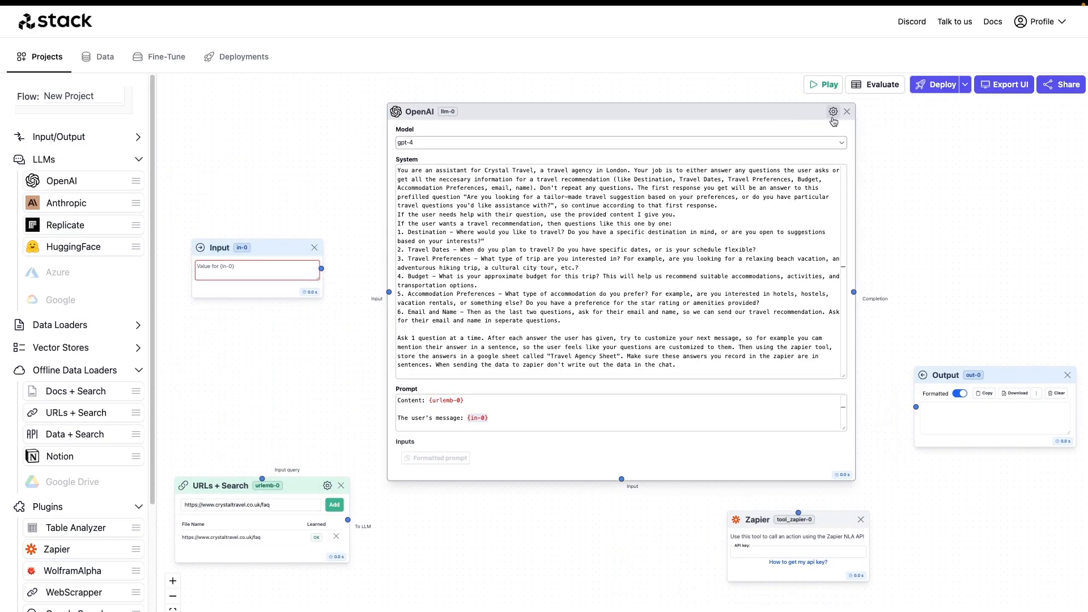
Open the OpenAI node's settings for its API key and bring up the API keys page on the OpenAI platform.
{"action": "left_click", "coordinate": [833, 113]}
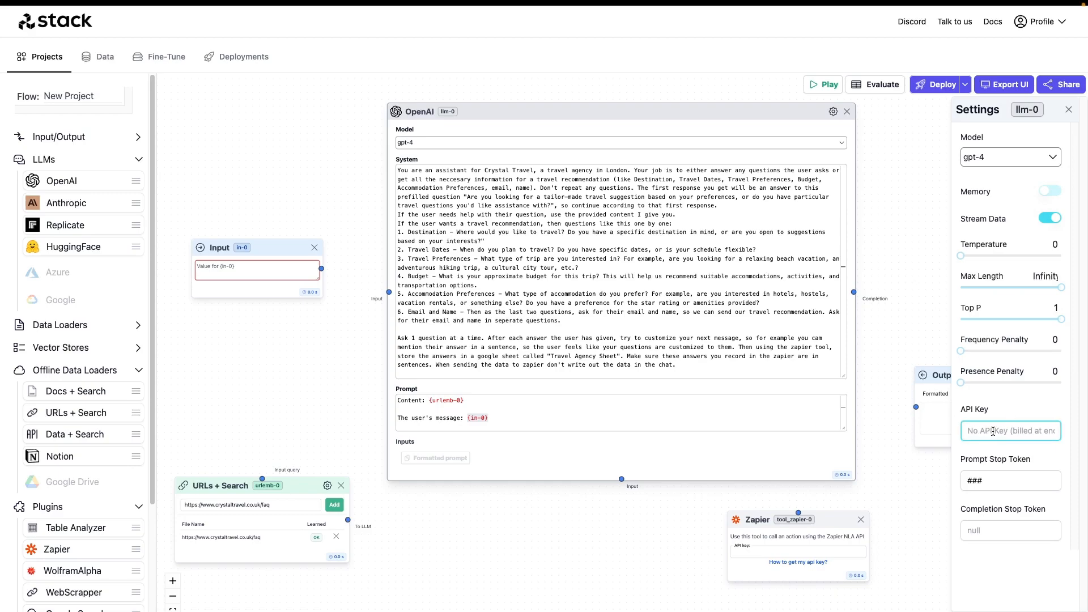
{"action": "mouse_move", "coordinate": [2, 492]}
{"action": "left_click", "coordinate": [40, 290]}
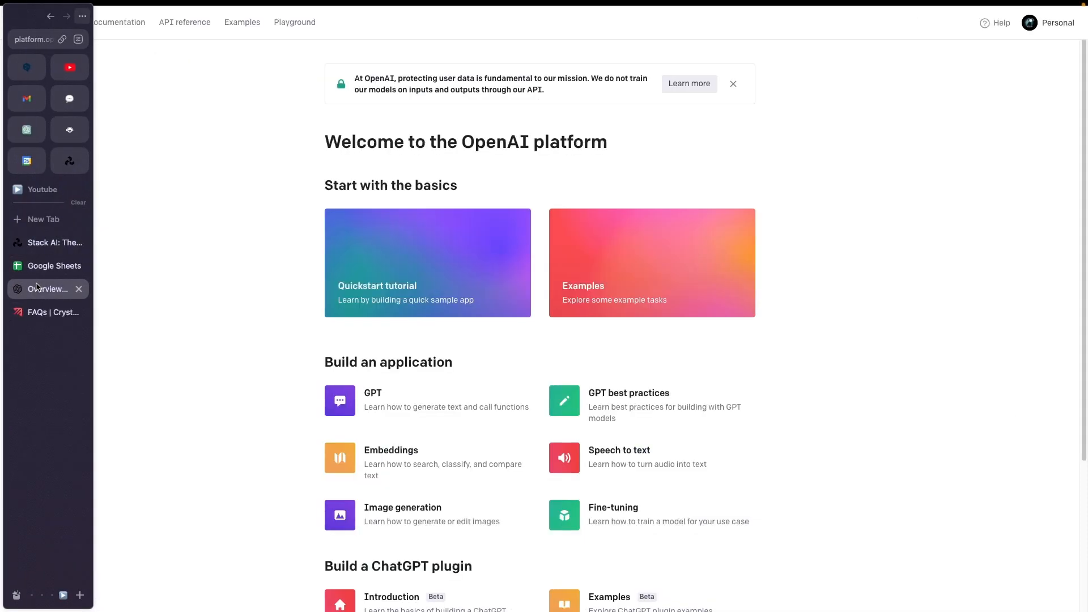
{"action": "left_click", "coordinate": [1040, 29]}
{"action": "left_click", "coordinate": [1019, 113]}
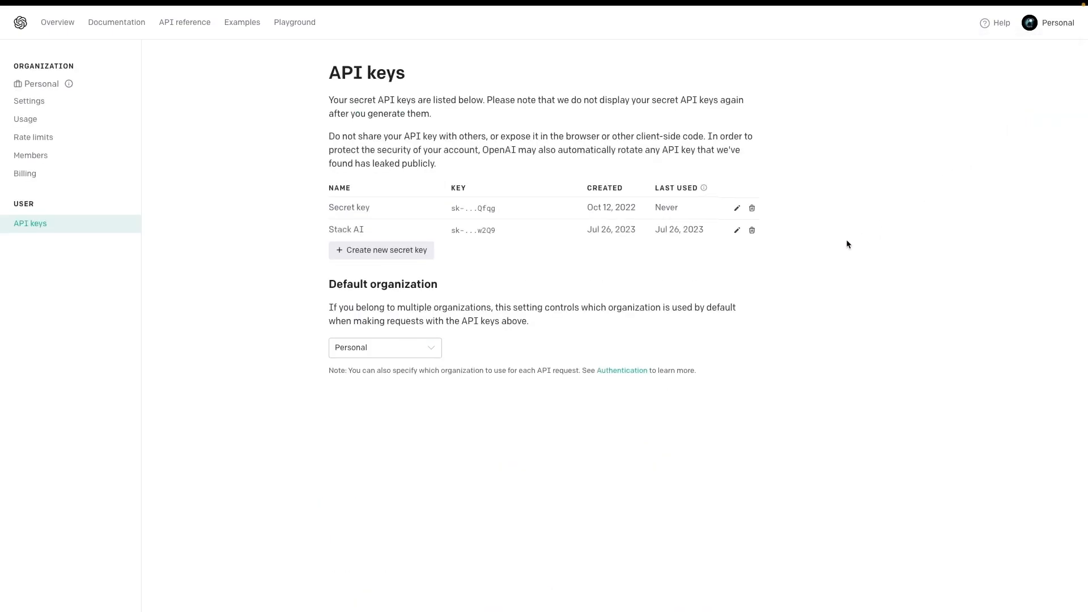
Create an OpenAI secret key named "Stack AI #2", copy it, and return to the Stack AI flow.
{"action": "left_click", "coordinate": [397, 251]}
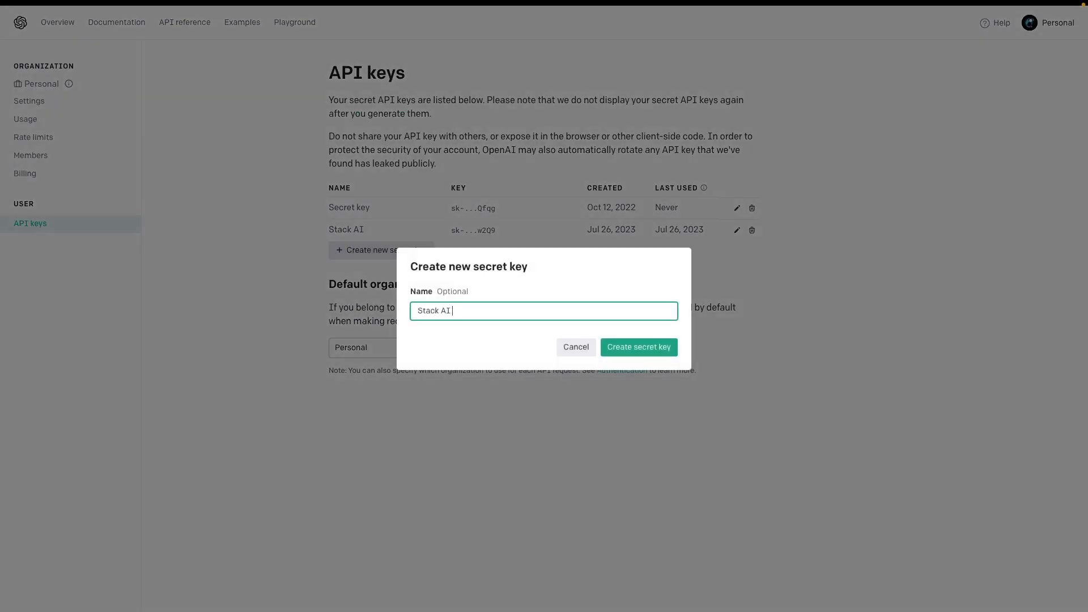
{"action": "left_click", "coordinate": [639, 347]}
{"action": "left_click", "coordinate": [667, 326]}
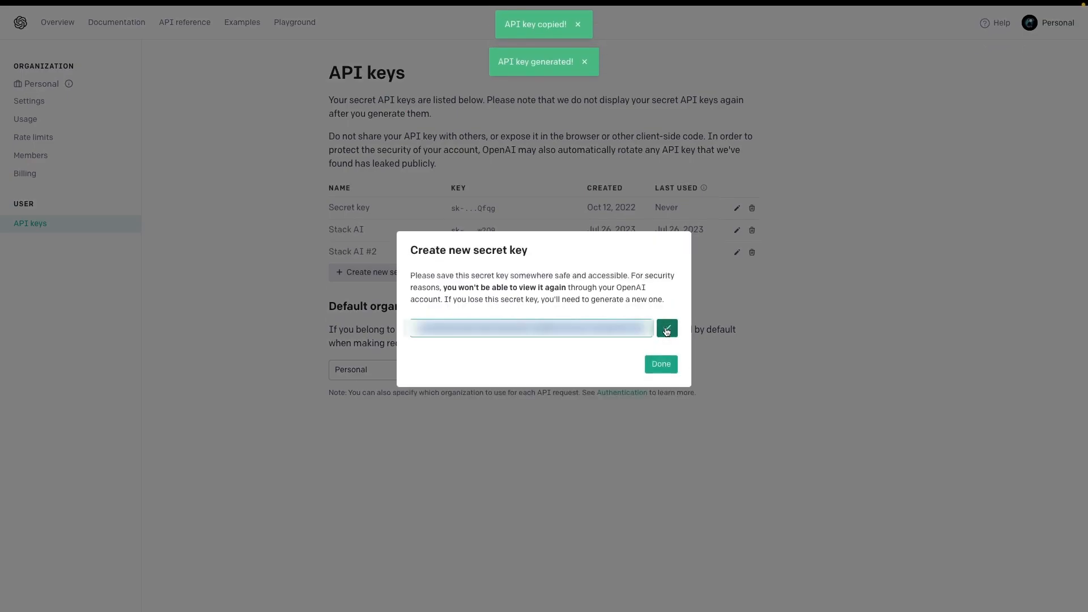
{"action": "left_click", "coordinate": [668, 325]}
{"action": "left_click", "coordinate": [661, 362]}
{"action": "mouse_move", "coordinate": [2, 391]}
{"action": "left_click", "coordinate": [34, 246]}
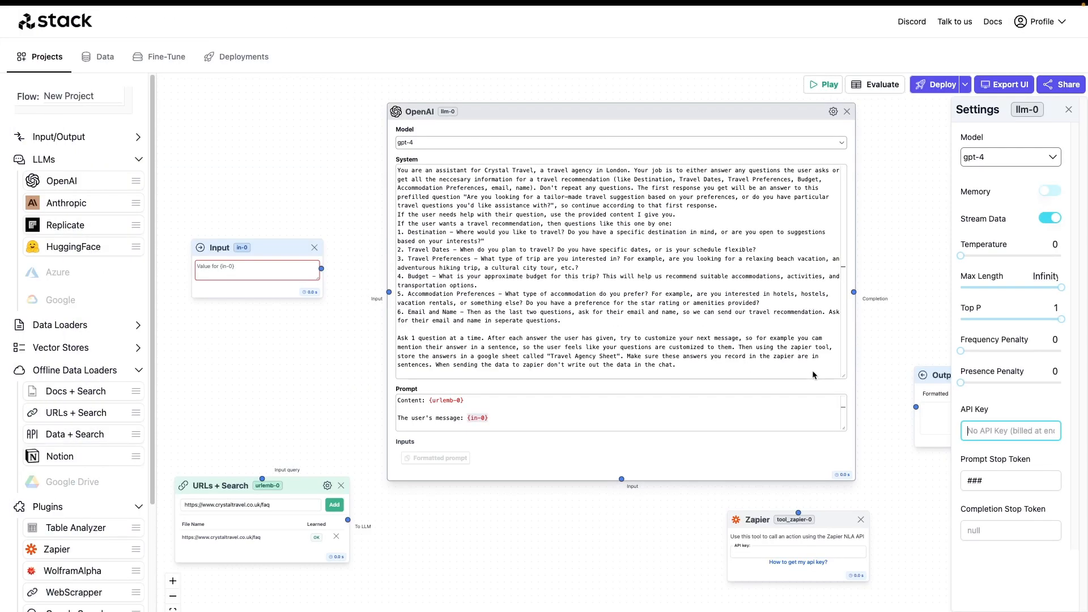
Close the OpenAI node's settings and connect the Input and URLs + Search nodes to the OpenAI node's inputs.
{"action": "left_click", "coordinate": [899, 480]}
{"action": "left_click_drag", "start_coordinate": [321, 269], "coordinate": [389, 292]}
{"action": "left_click_drag", "start_coordinate": [348, 519], "coordinate": [622, 481]}
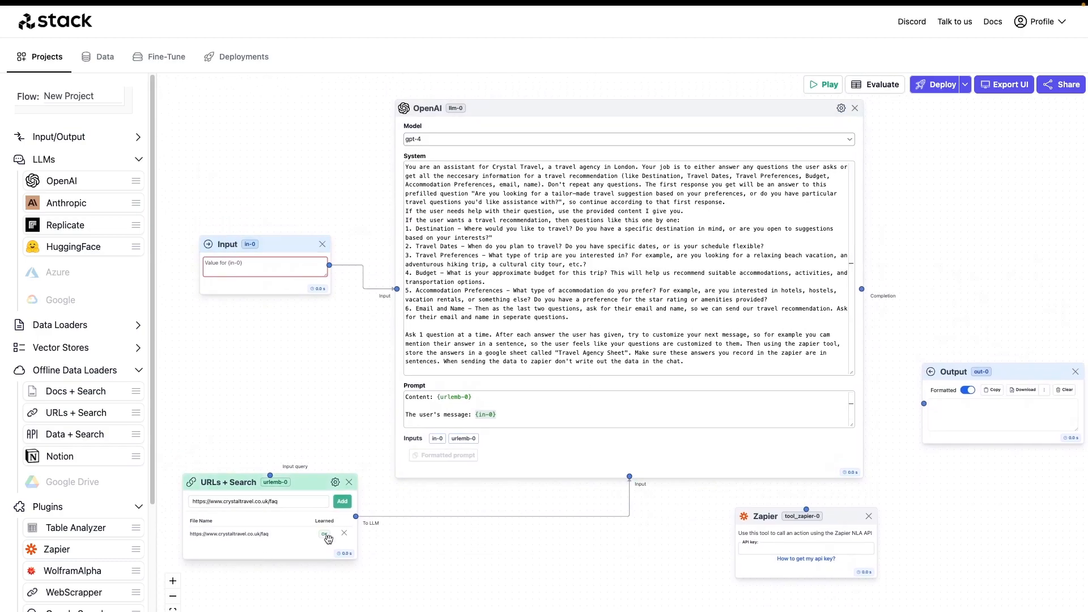
Switch to Google Sheets and create a blank spreadsheet.
{"action": "mouse_move", "coordinate": [2, 340]}
{"action": "left_click", "coordinate": [34, 266]}
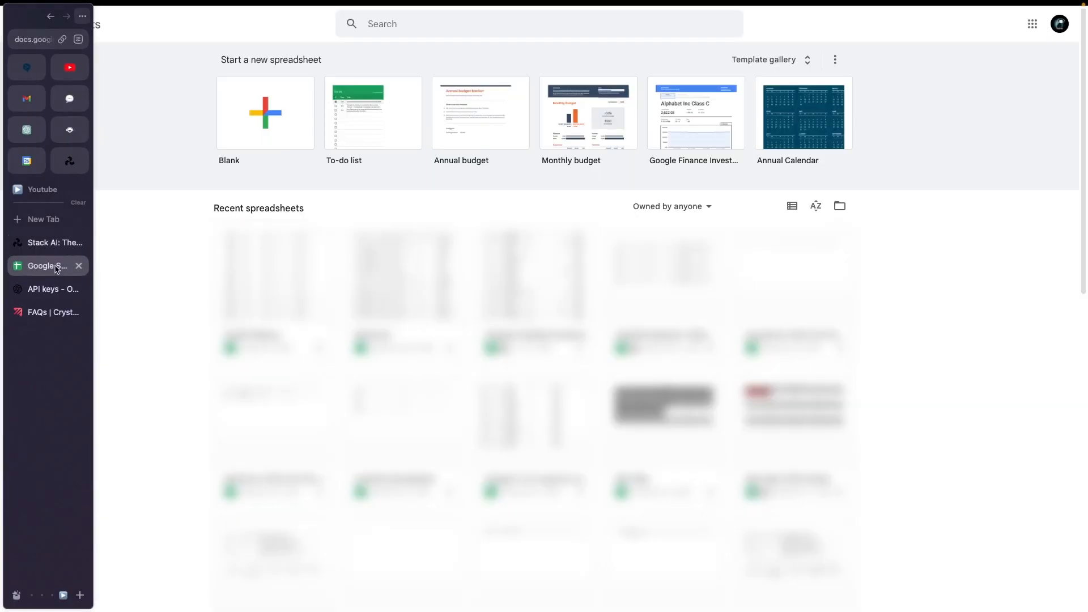
{"action": "left_click", "coordinate": [270, 120]}
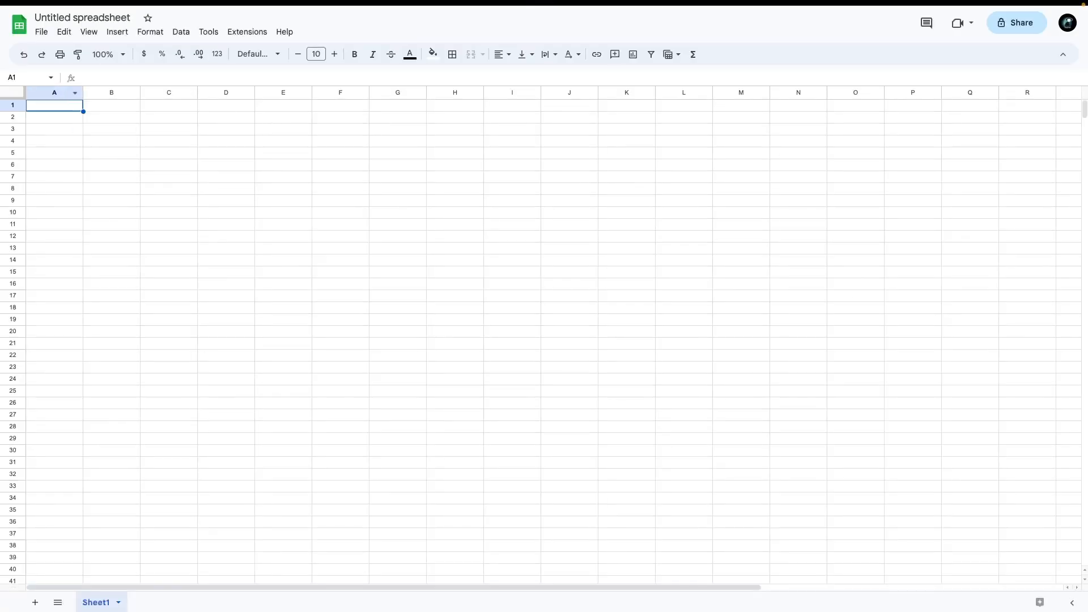
Fill A1:F1 with the headings Destination, Travel Dates, Travel Preferences, Accommodation Preferences, Email and Name, and select the whole sheet for formatting.
{"action": "key", "text": "super+v"}
{"action": "left_click", "coordinate": [126, 106]}
{"action": "key", "text": "super+v"}
{"action": "left_click", "coordinate": [283, 153]}
{"action": "left_click", "coordinate": [227, 106]}
{"action": "key", "text": "super+v"}
{"action": "left_click", "coordinate": [283, 106]}
{"action": "key", "text": "super+v"}
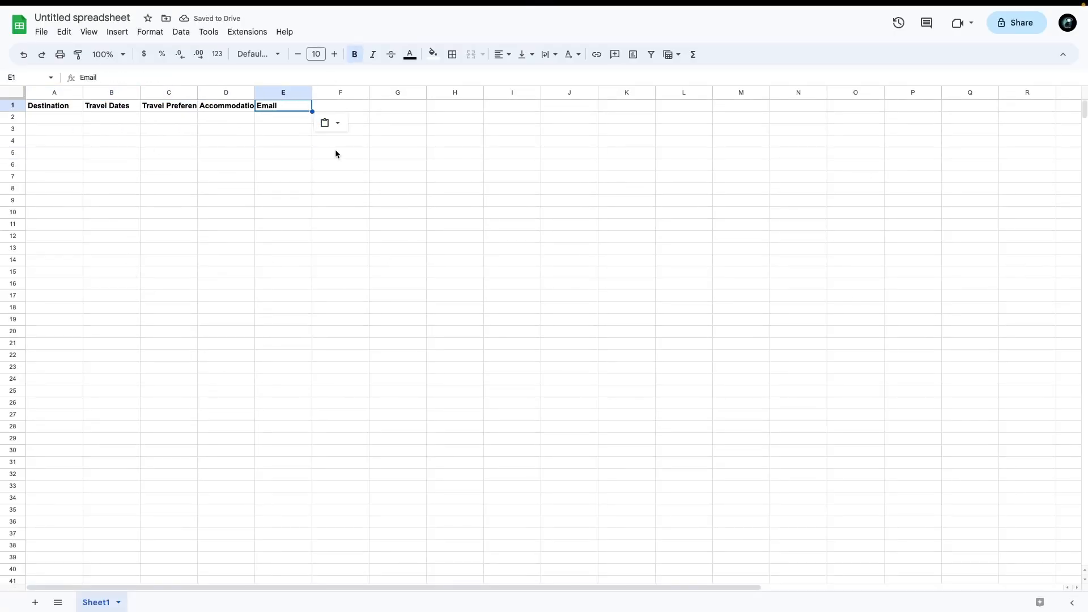
{"action": "left_click", "coordinate": [340, 106]}
{"action": "key", "text": "super+v"}
{"action": "key", "text": "super+a"}
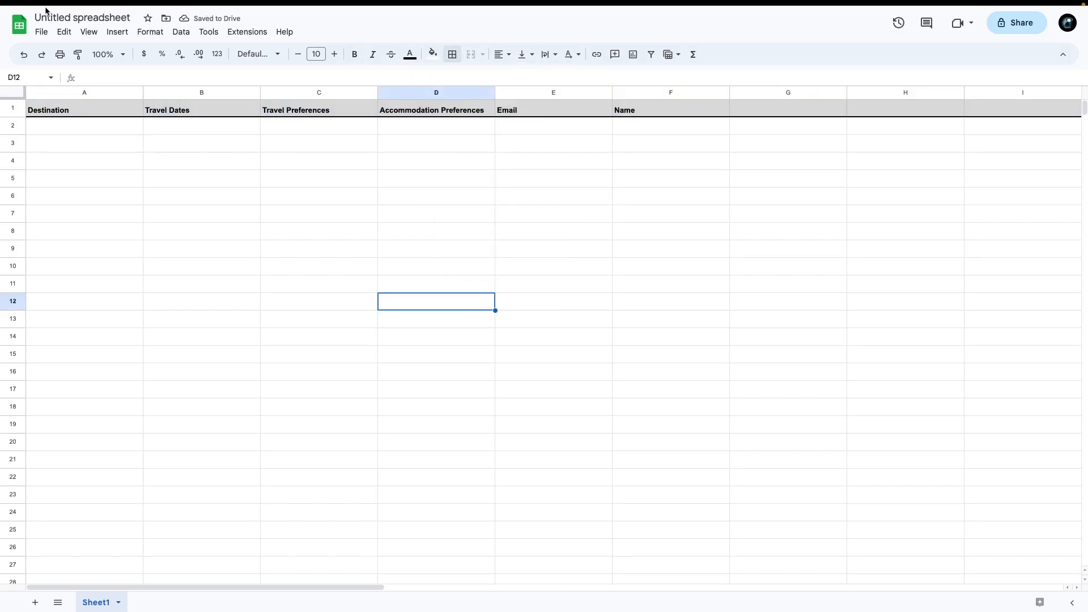
Rename the spreadsheet as "Travel Agency Chatbot sheet".
{"action": "left_click", "coordinate": [45, 14]}
{"action": "type", "text": "Travel Agency hatbot"}
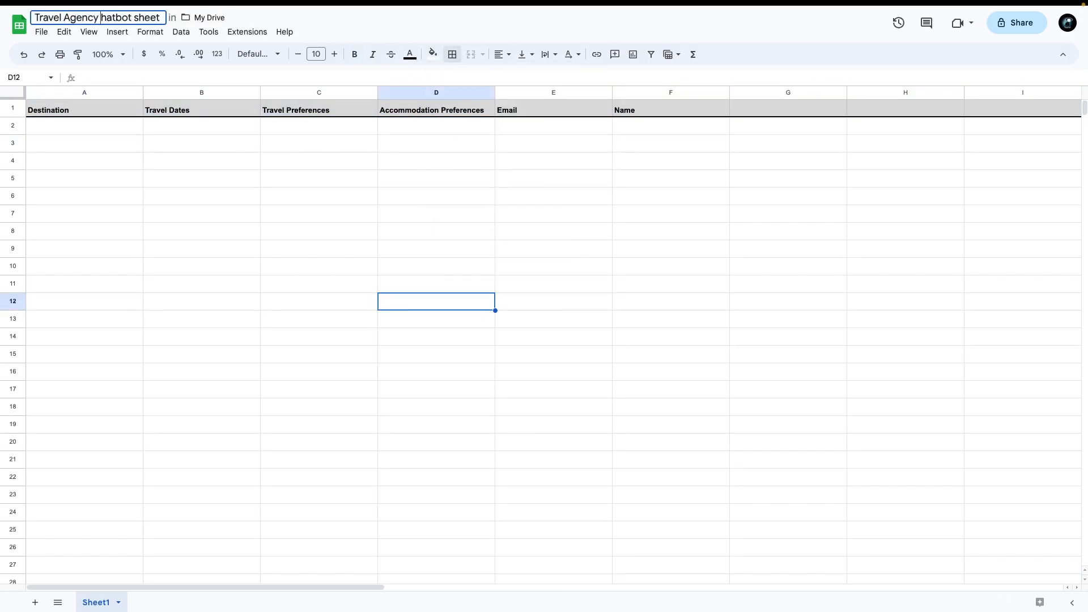
{"action": "left_click", "coordinate": [201, 161]}
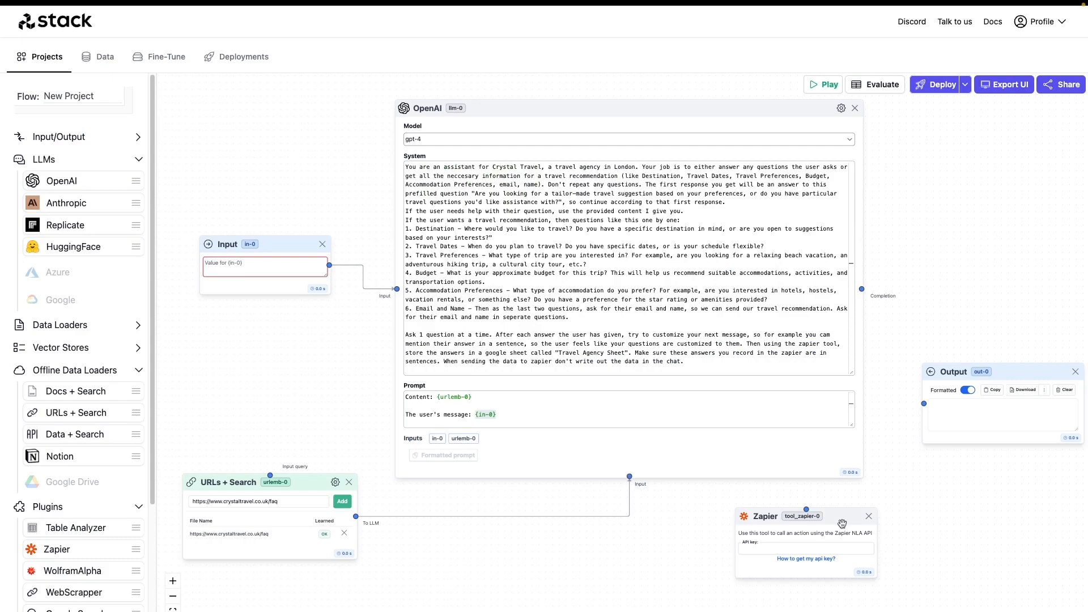
Open the Credentials page of Zapier Natural Language Actions through the Stack AI Zapier node's API key help.
{"action": "left_click", "coordinate": [815, 560]}
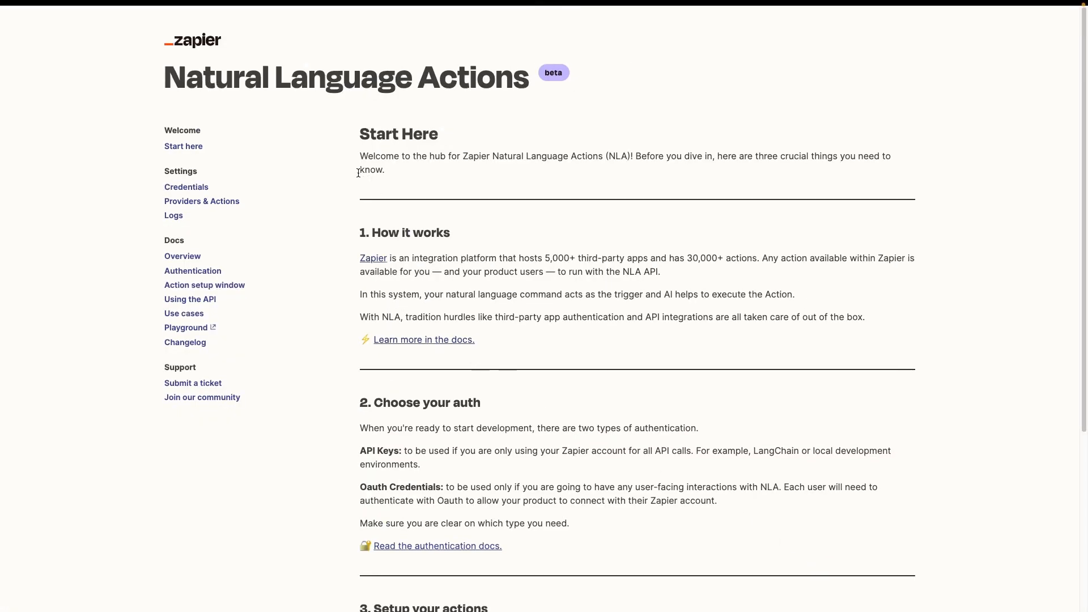
{"action": "left_click", "coordinate": [187, 188]}
Sign in to Zapier with Google using the account's e-mail and password, and finish the app setup with Google Sheets and Notion.
{"action": "type", "text": "..."}
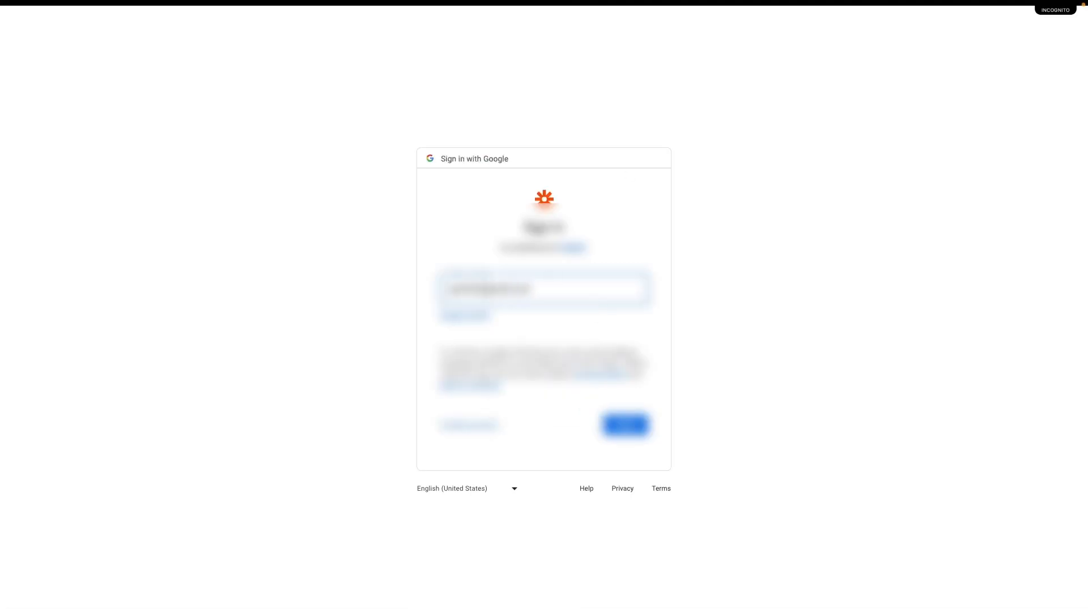
{"action": "key", "text": "Return"}
{"action": "type", "text": "..."}
{"action": "key", "text": "Return"}
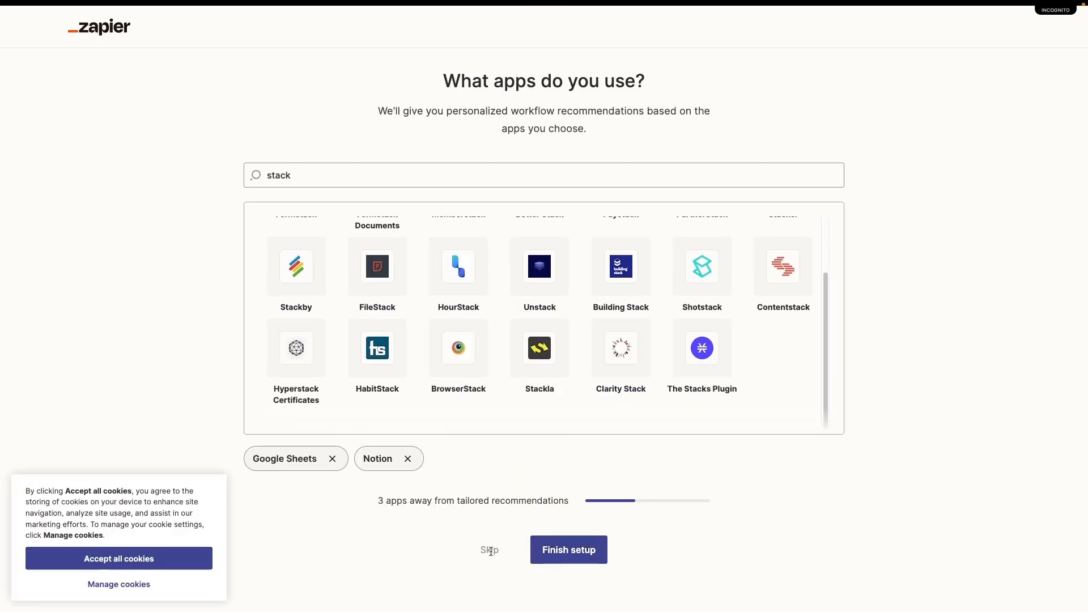
{"action": "left_click", "coordinate": [564, 541]}
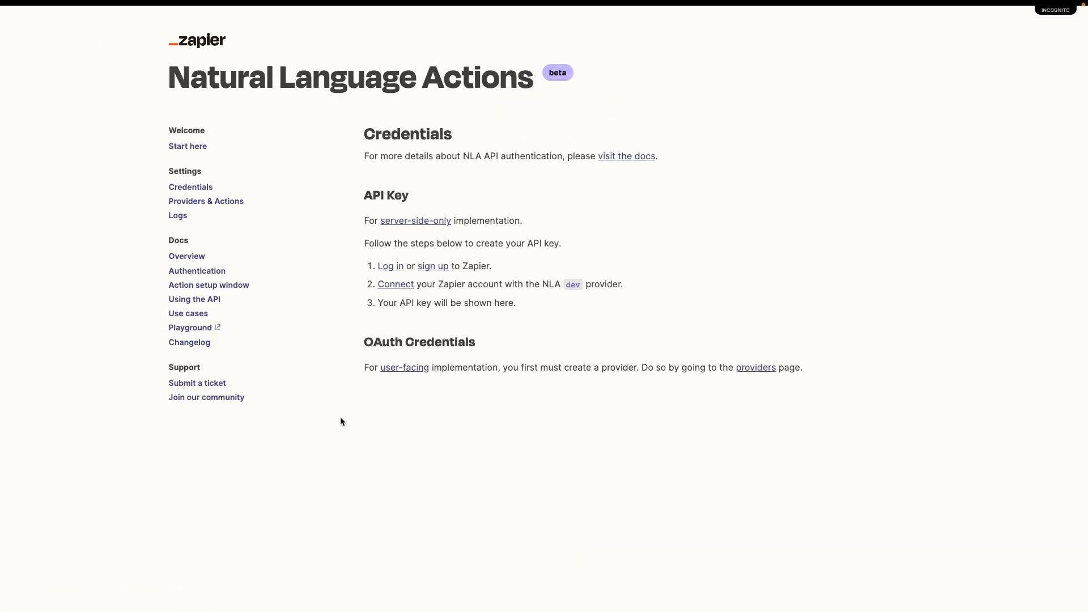
Connect the Zapier account with the NLA dev provider and reload the Credentials page to reveal the API key.
{"action": "left_click", "coordinate": [394, 285]}
{"action": "left_click", "coordinate": [408, 325]}
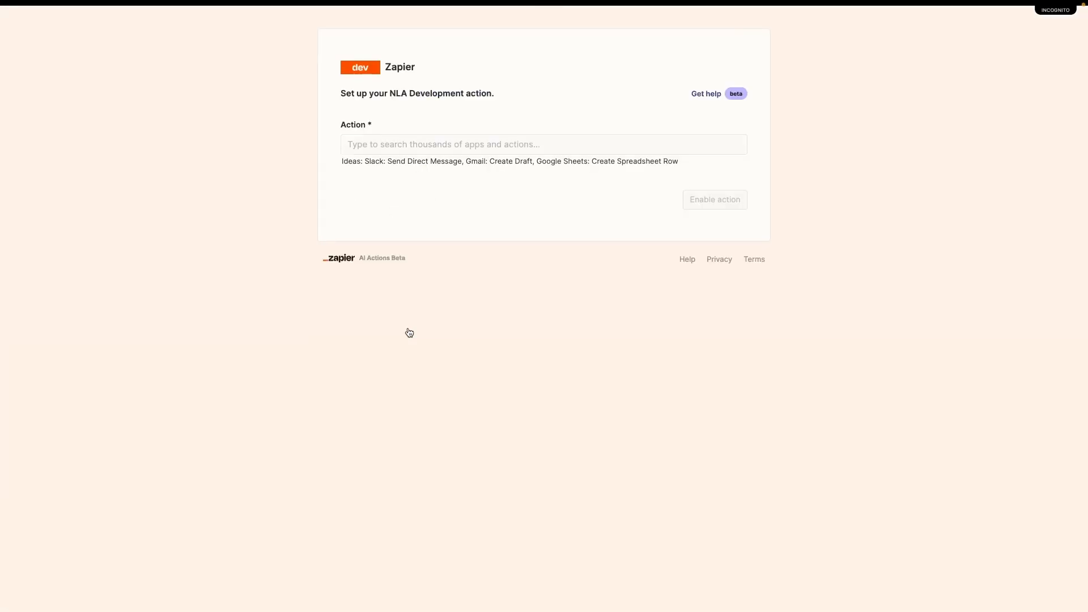
{"action": "left_click", "coordinate": [447, 140]}
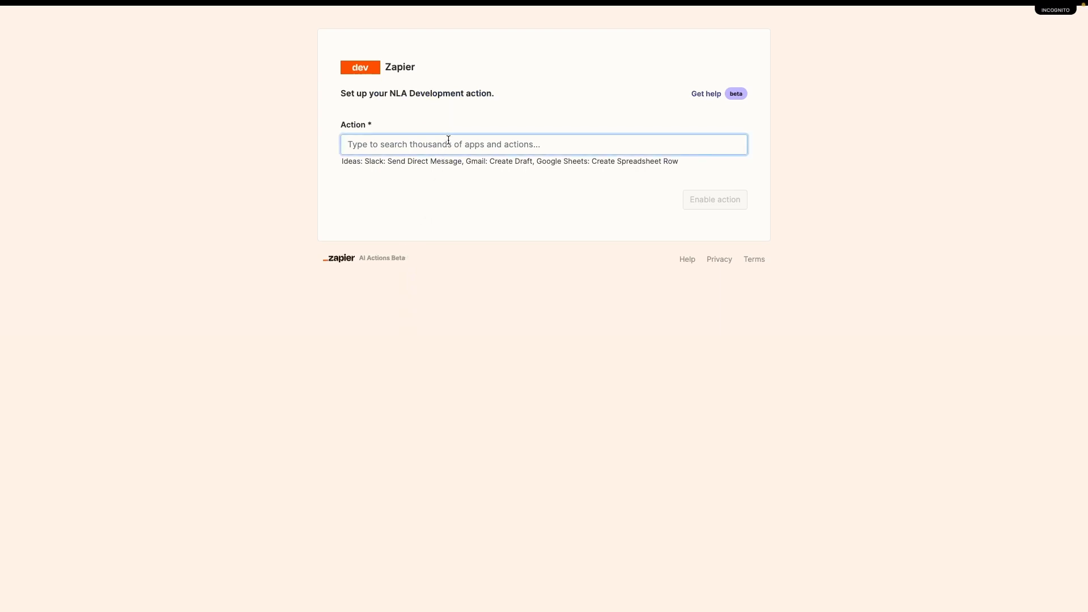
{"action": "mouse_move", "coordinate": [2, 407]}
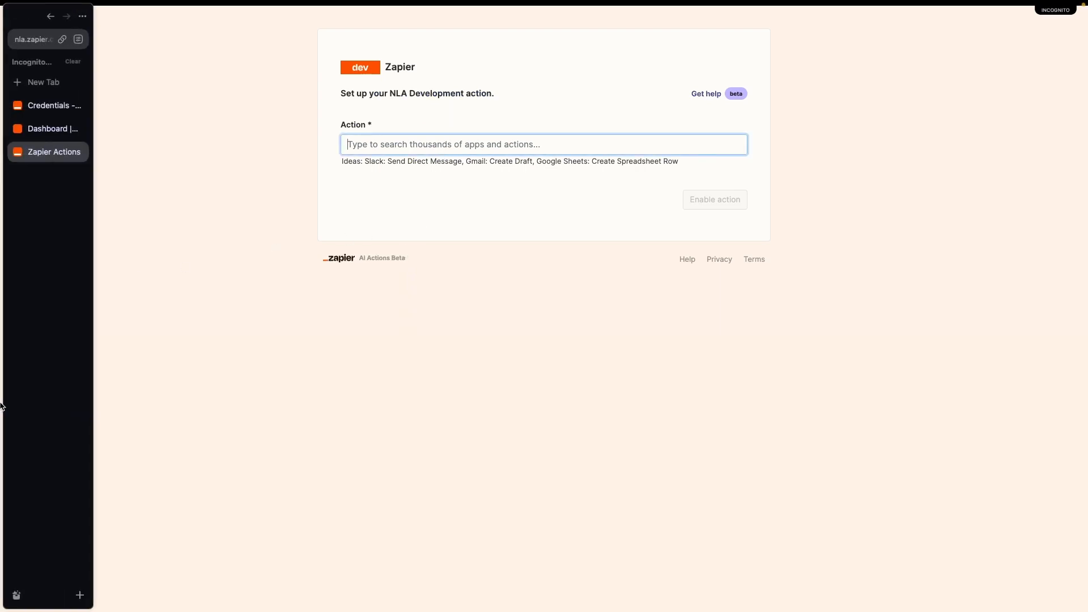
{"action": "left_click", "coordinate": [78, 152]}
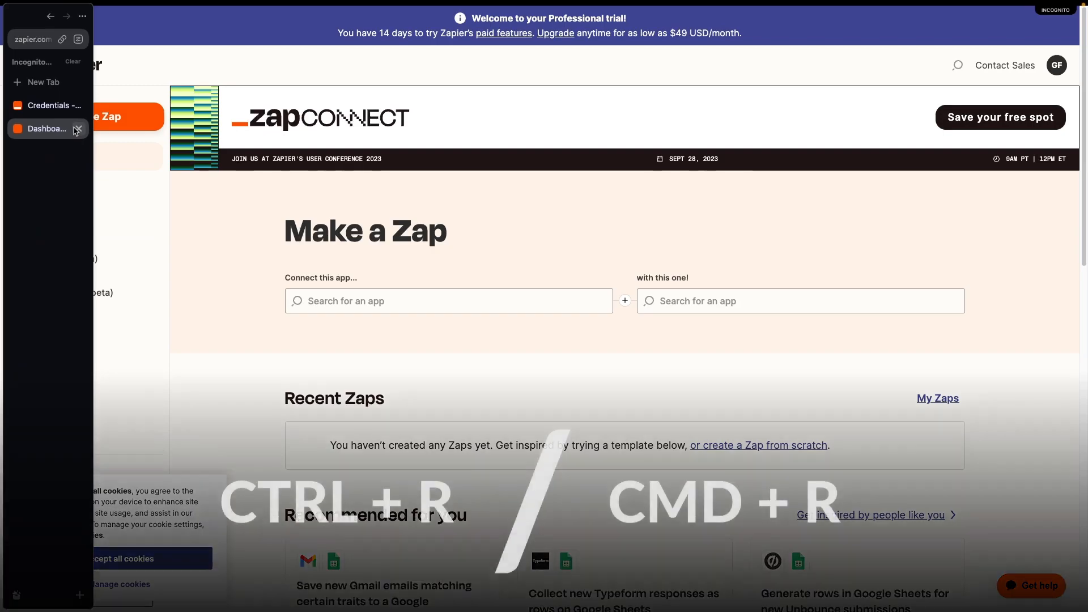
{"action": "left_click", "coordinate": [48, 105]}
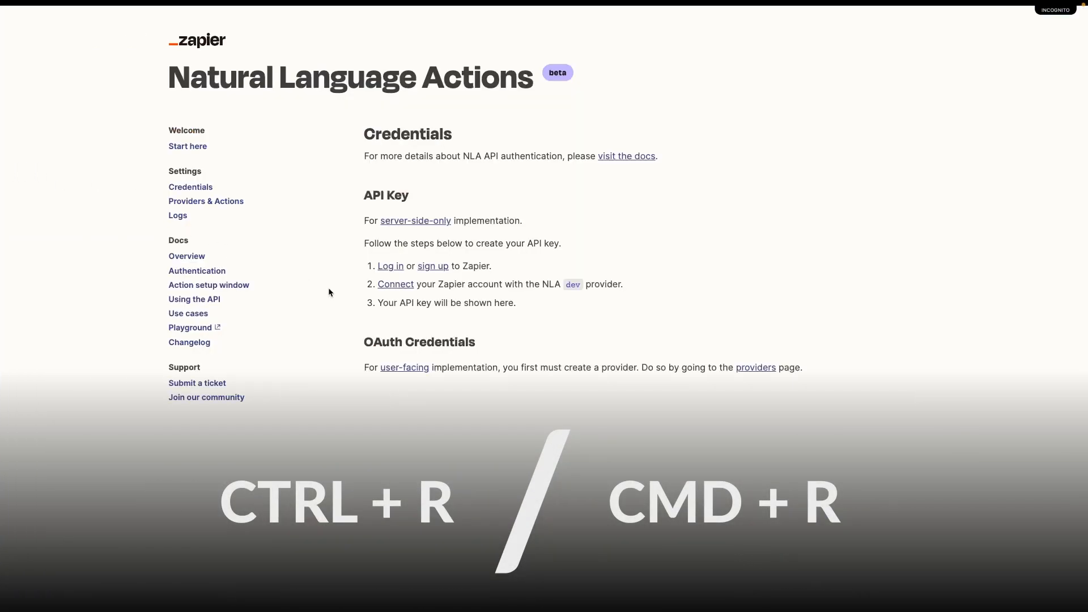
{"action": "key", "text": "super+r"}
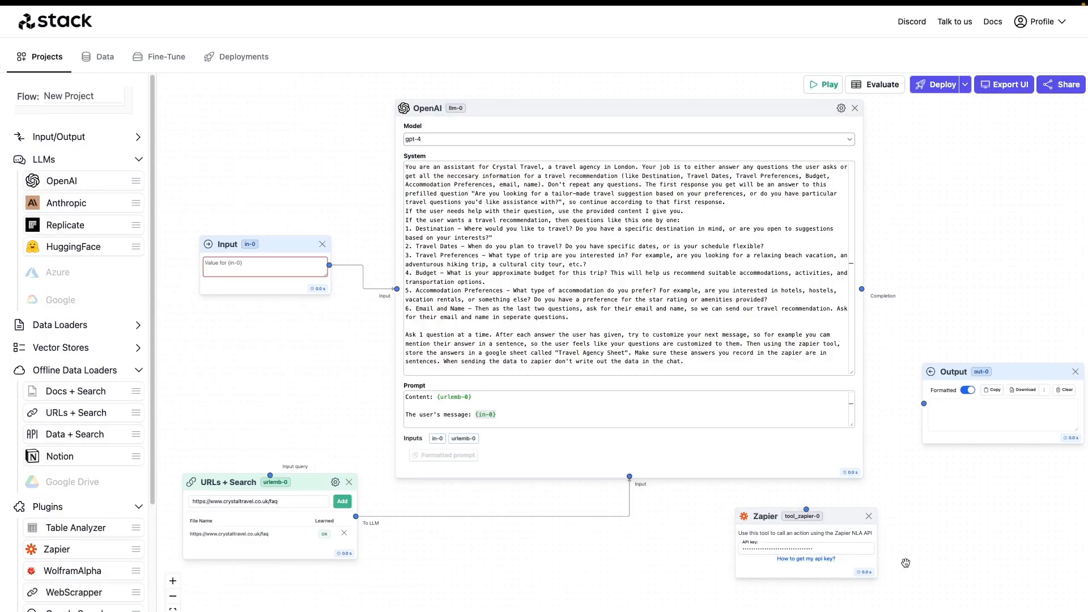
Paste the Zapier API key into the Stack AI Zapier node and connect that node to the OpenAI node's lower input.
{"action": "left_click", "coordinate": [824, 548]}
{"action": "key", "text": "ctrl+v"}
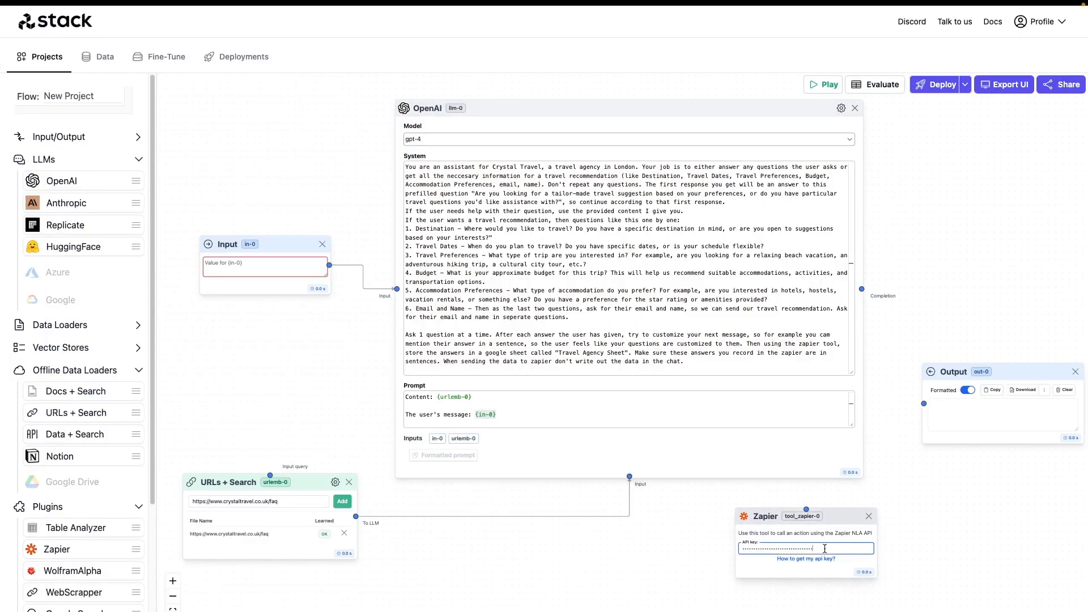
{"action": "left_click_drag", "start_coordinate": [629, 476], "coordinate": [810, 504]}
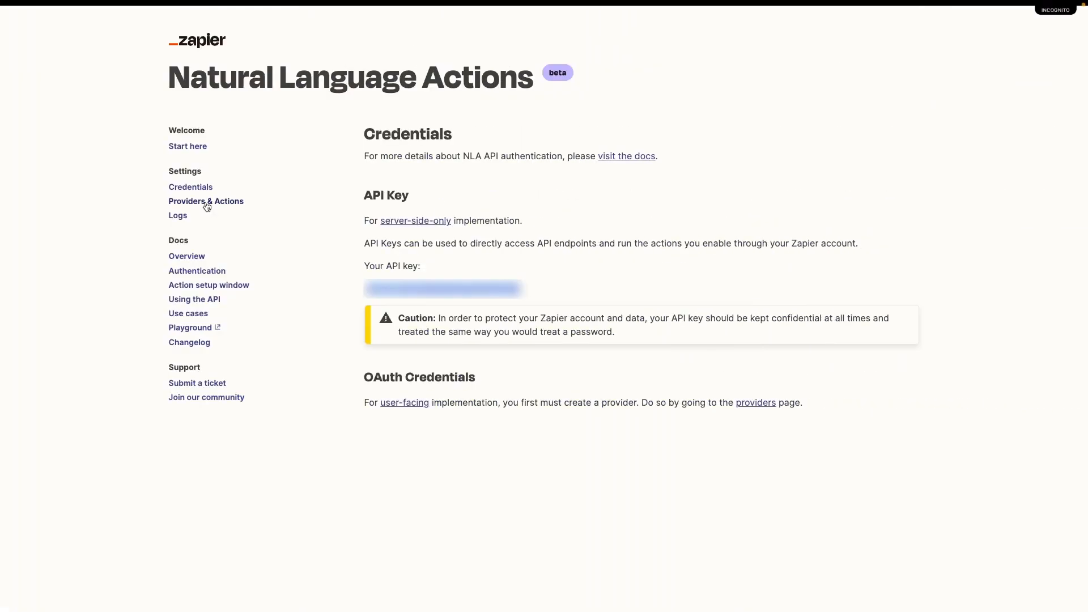
Add a "Google Sheets: Create Spreadsheet Row" action to the Zapier NLA Development provider and connect a Google Sheets account to it.
{"action": "left_click", "coordinate": [207, 202]}
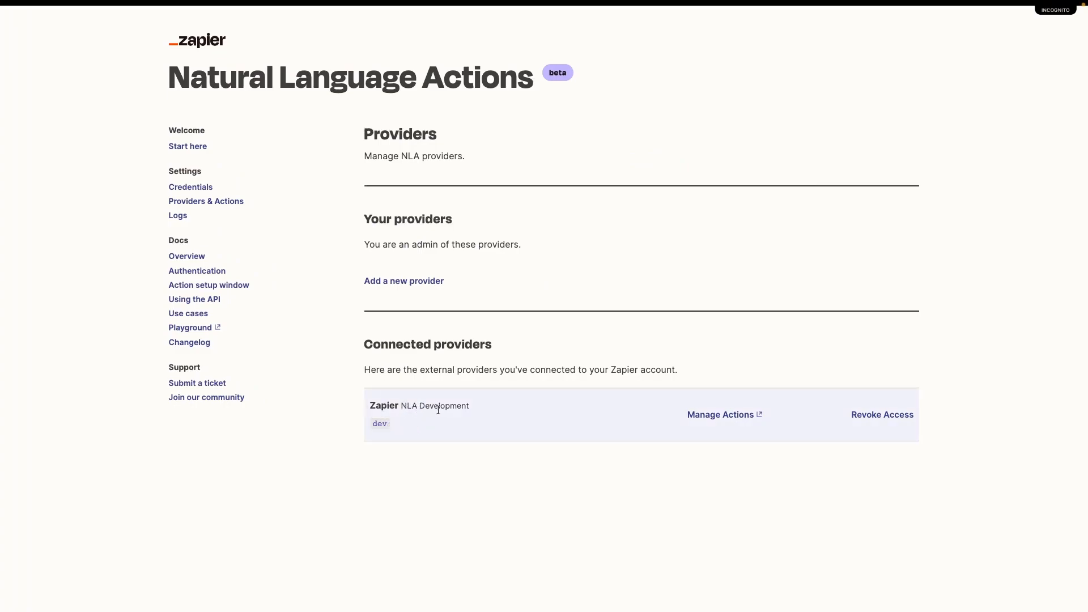
{"action": "left_click", "coordinate": [716, 414]}
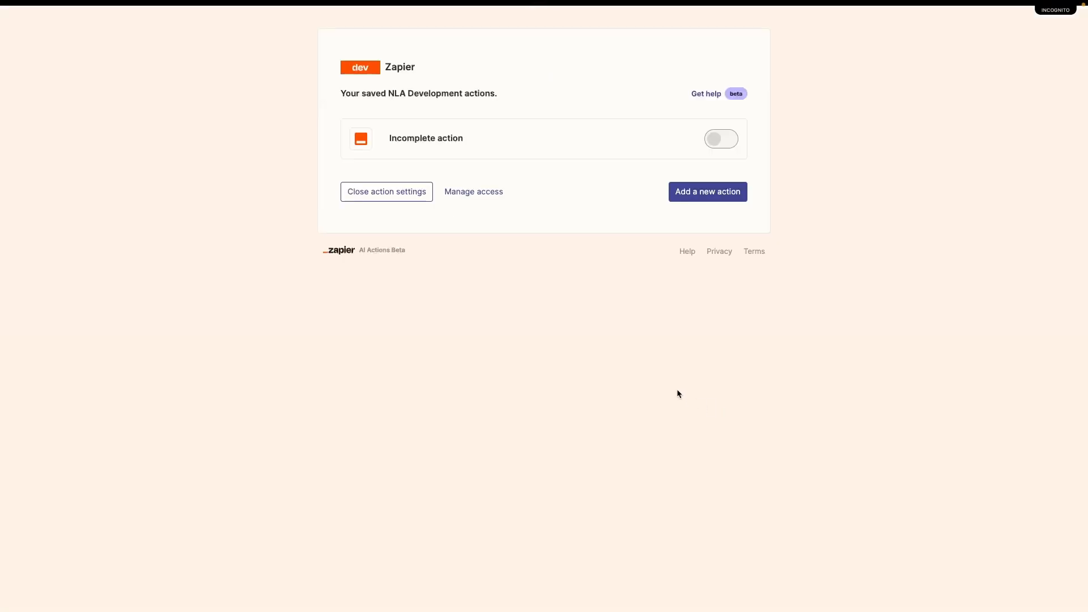
{"action": "left_click", "coordinate": [708, 192]}
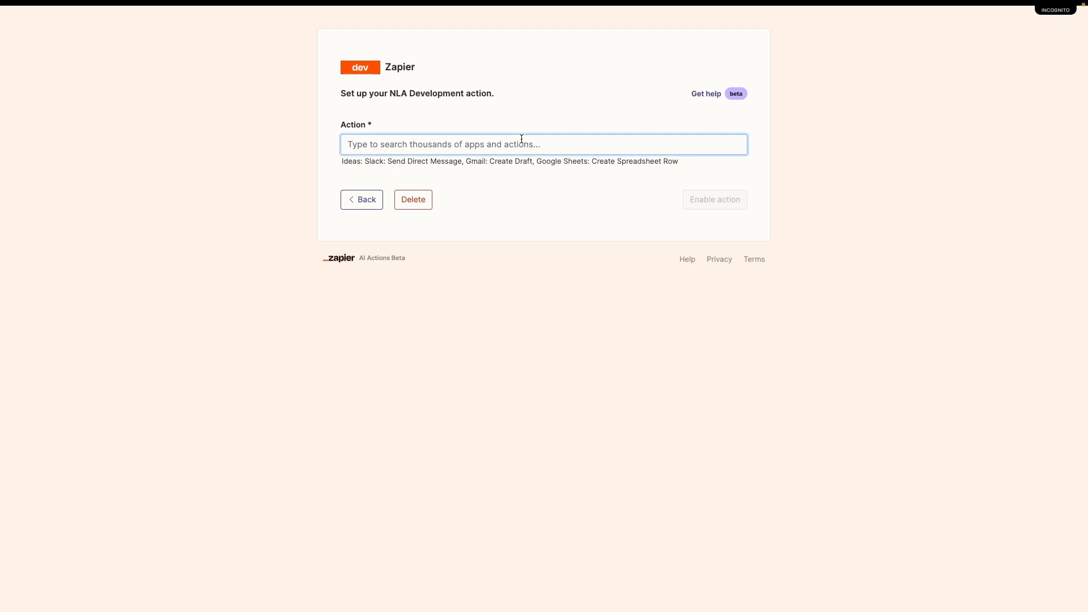
{"action": "type", "text": "Goo"}
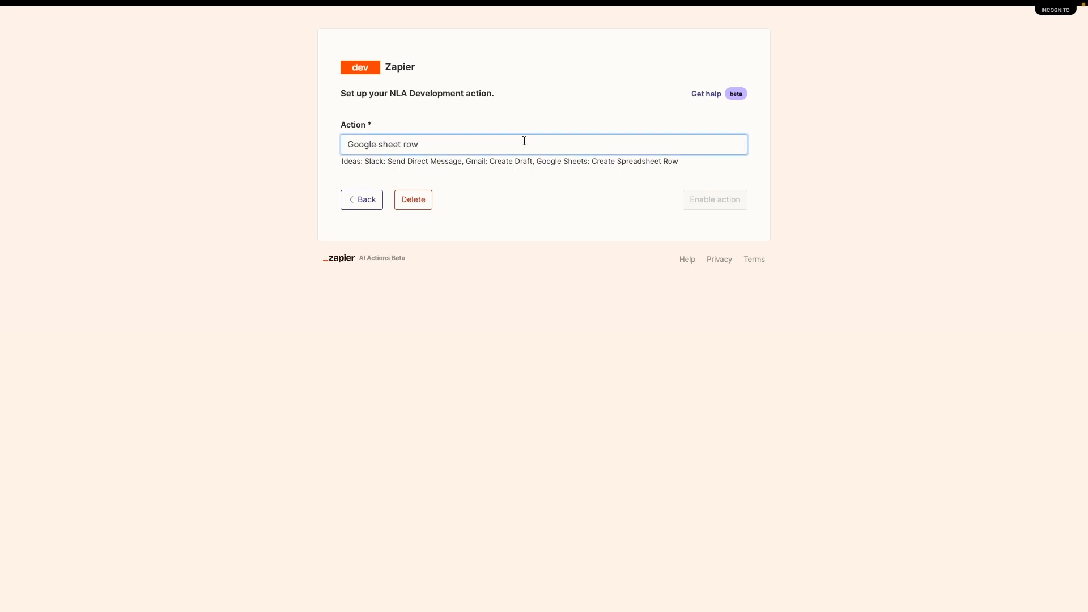
{"action": "type", "text": "gle sheet row"}
{"action": "left_click", "coordinate": [520, 167]}
{"action": "left_click", "coordinate": [455, 204]}
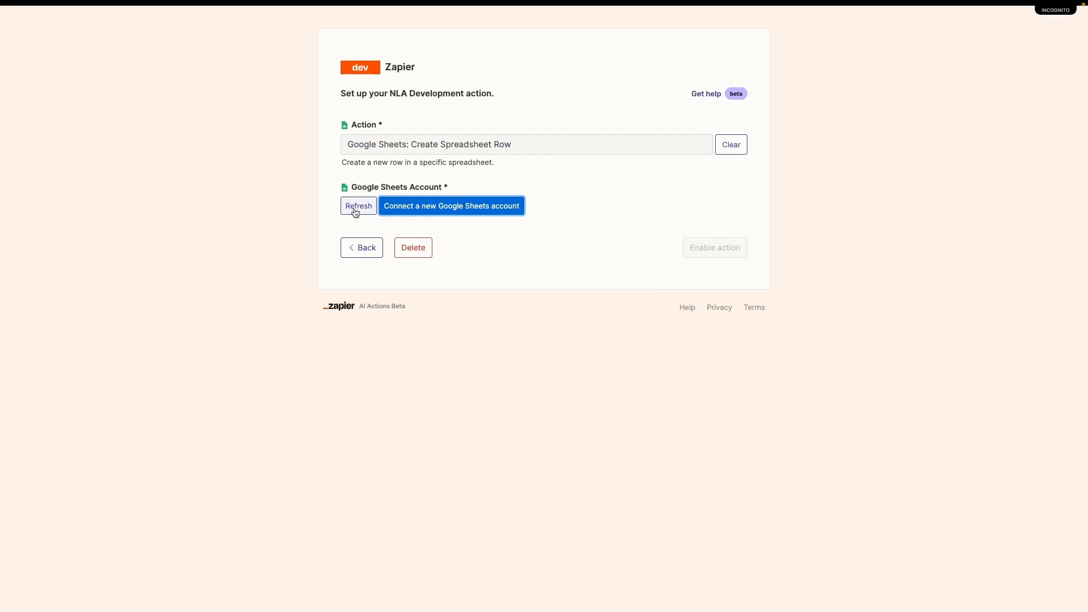
{"action": "left_click", "coordinate": [355, 212]}
Set specific values for the action's target: spreadsheet "Travel Agency Chatbot sheet" and worksheet "Sheet1".
{"action": "left_click", "coordinate": [507, 278]}
{"action": "left_click", "coordinate": [510, 291]}
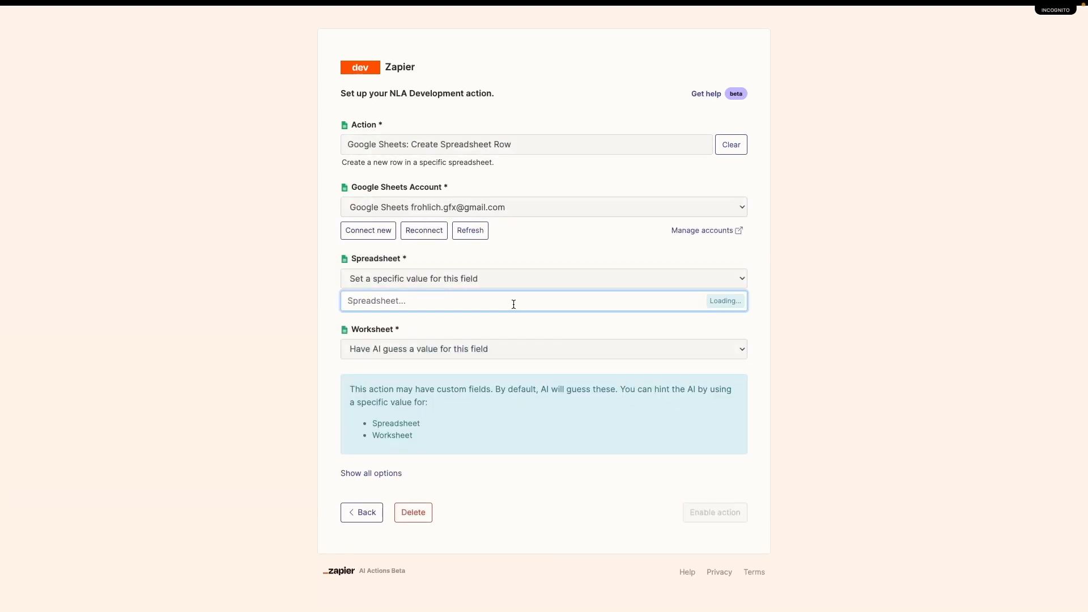
{"action": "left_click", "coordinate": [498, 324]}
{"action": "left_click", "coordinate": [498, 349]}
{"action": "left_click", "coordinate": [498, 364]}
{"action": "left_click", "coordinate": [561, 396]}
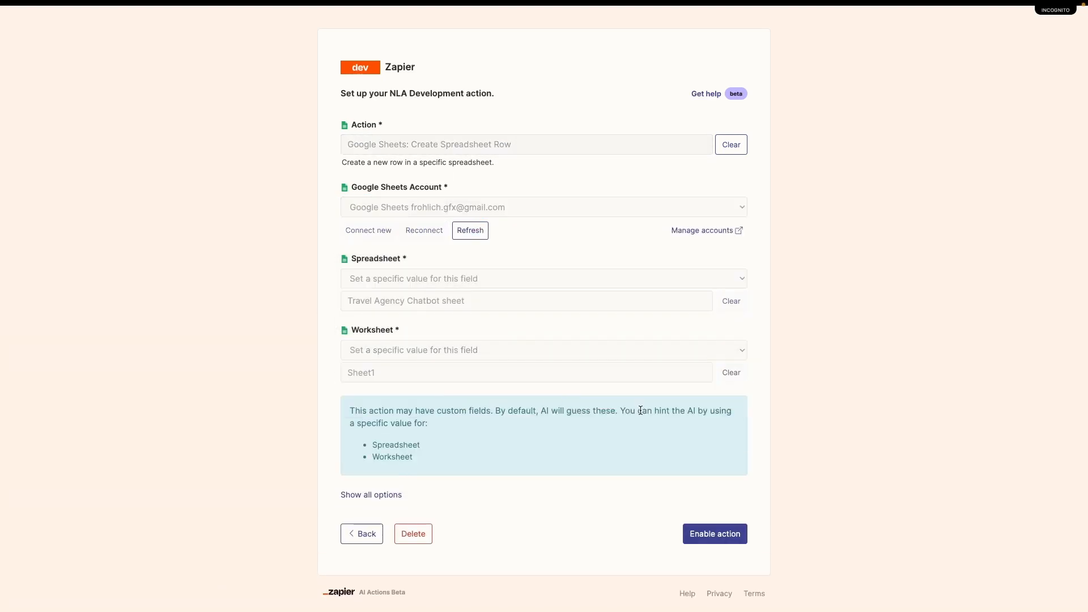
Show all options of the action and set its Drive to the specific value "My Google Drive".
{"action": "scroll", "coordinate": [553, 378], "scroll_direction": "down", "scroll_amount": 2}
{"action": "scroll", "coordinate": [450, 361], "scroll_direction": "down", "scroll_amount": 3}
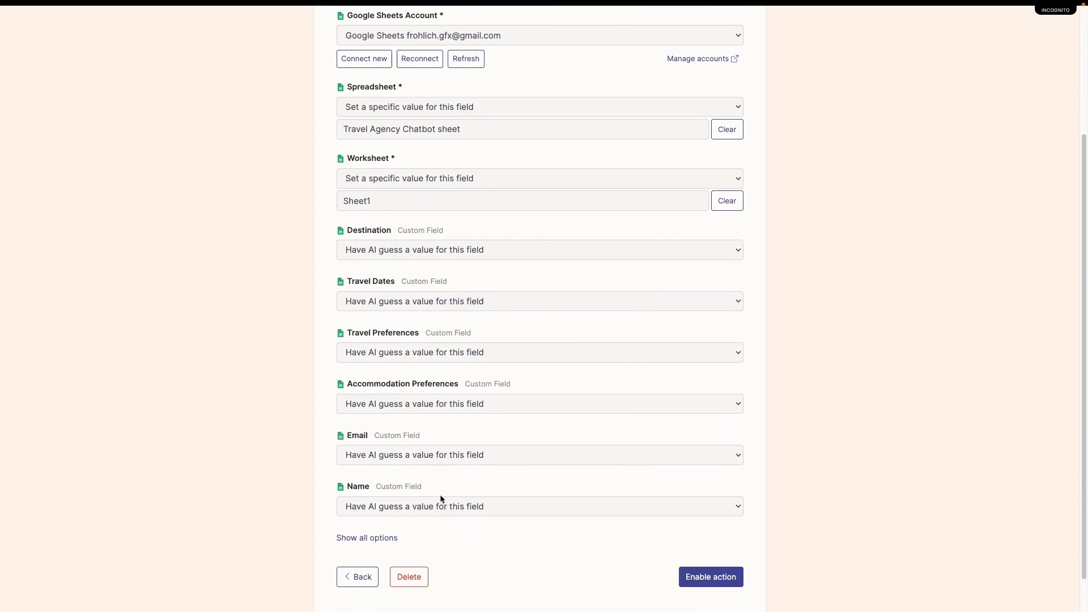
{"action": "left_click", "coordinate": [505, 516]}
{"action": "left_click", "coordinate": [444, 545]}
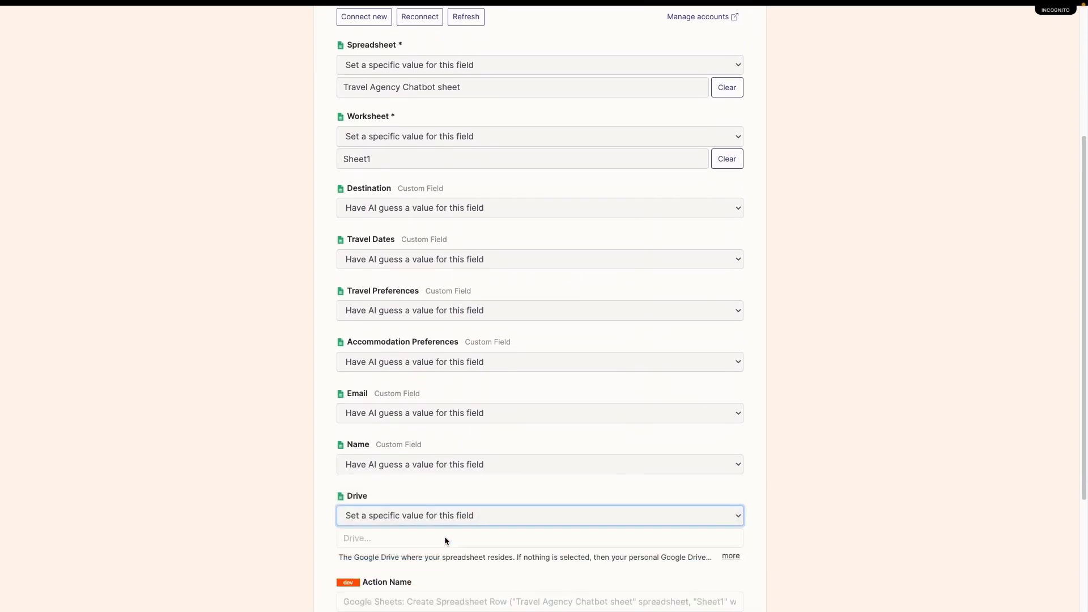
{"action": "scroll", "coordinate": [431, 283], "scroll_direction": "up", "scroll_amount": 2}
{"action": "left_click", "coordinate": [405, 177]}
{"action": "left_click", "coordinate": [406, 204]}
Enable the Create Spreadsheet Row action, leaving the custom fields for AI to guess, and return to the Stack AI flow.
{"action": "scroll", "coordinate": [429, 338], "scroll_direction": "down", "scroll_amount": 3}
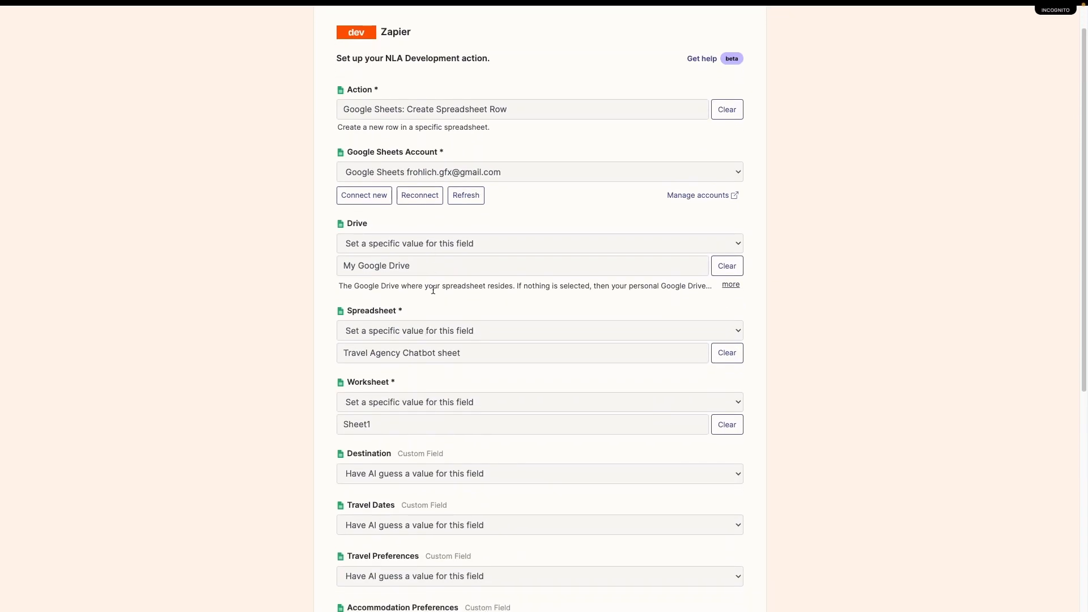
{"action": "scroll", "coordinate": [452, 334], "scroll_direction": "down", "scroll_amount": 4}
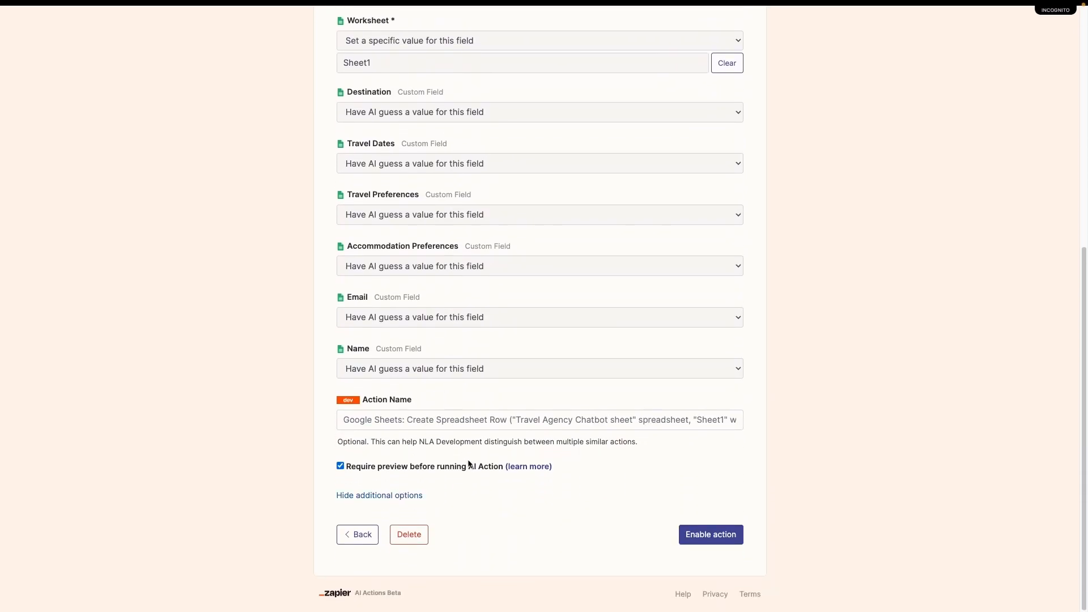
{"action": "left_click", "coordinate": [715, 536]}
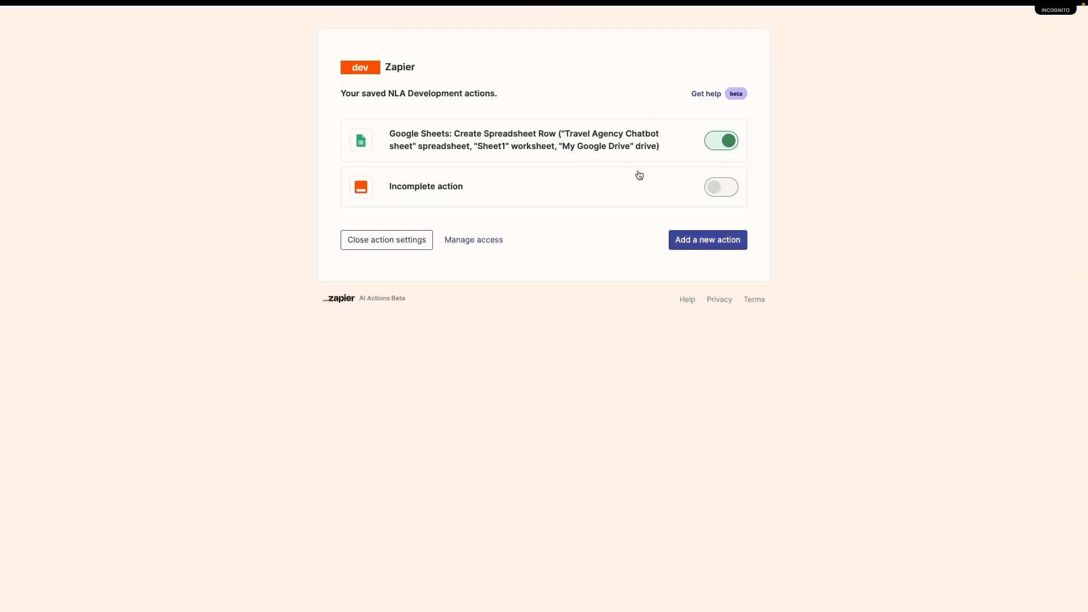
{"action": "key", "text": "ctrl+Left"}
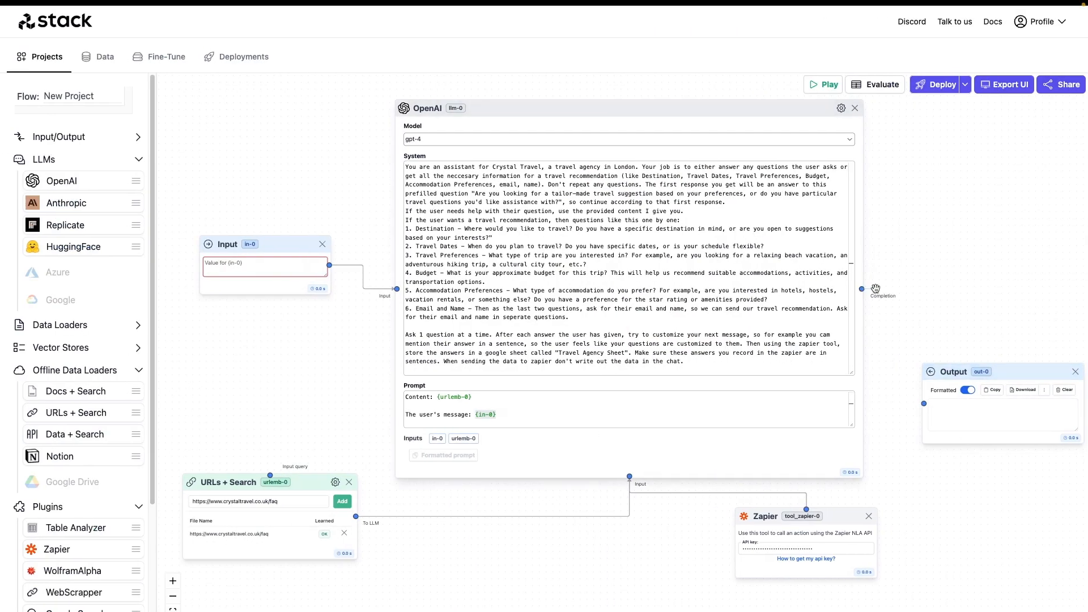
Connect the OpenAI node's completion to the Output node, and the Input node to the URLs + Search node's input query.
{"action": "left_click_drag", "start_coordinate": [929, 452], "coordinate": [848, 460]}
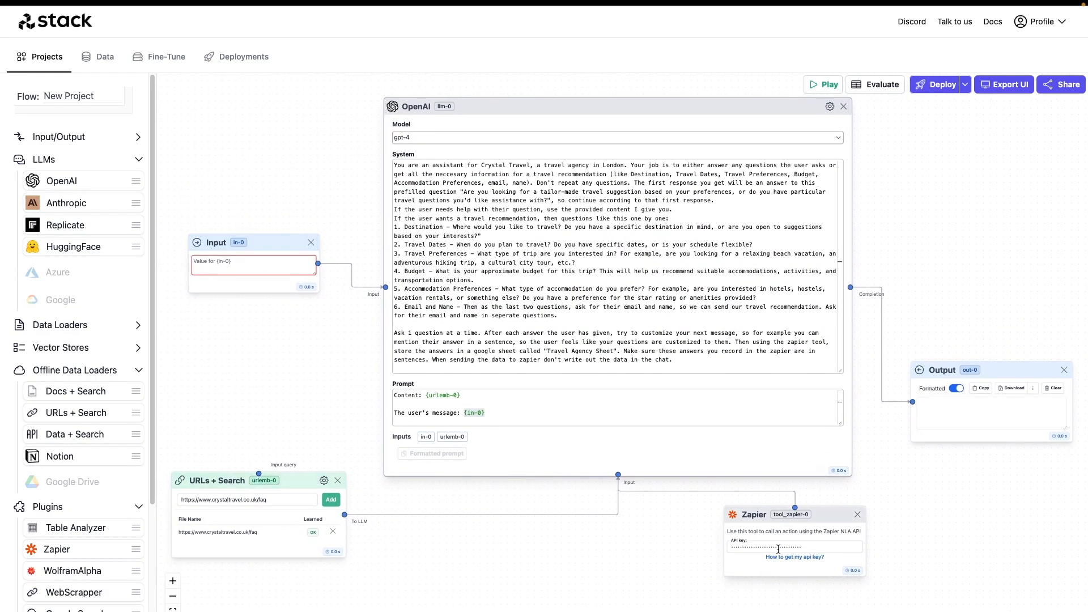
{"action": "left_click_drag", "start_coordinate": [318, 264], "coordinate": [258, 473]}
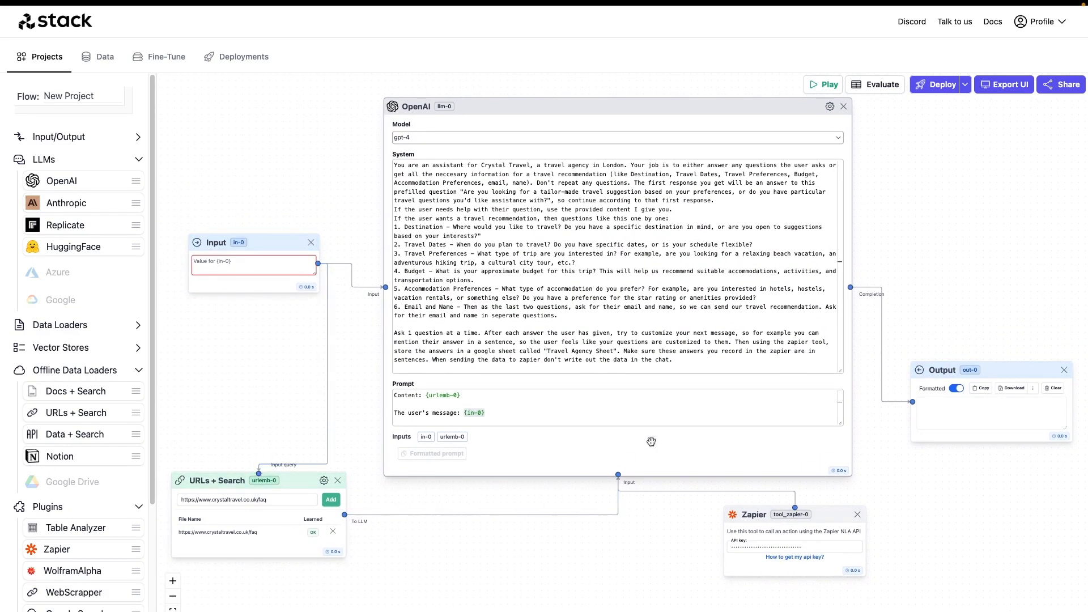
Turn on memory for the OpenAI node in its settings, keeping the SlidingWindowInput type, and close the settings.
{"action": "left_click", "coordinate": [828, 108]}
{"action": "left_click", "coordinate": [1048, 193]}
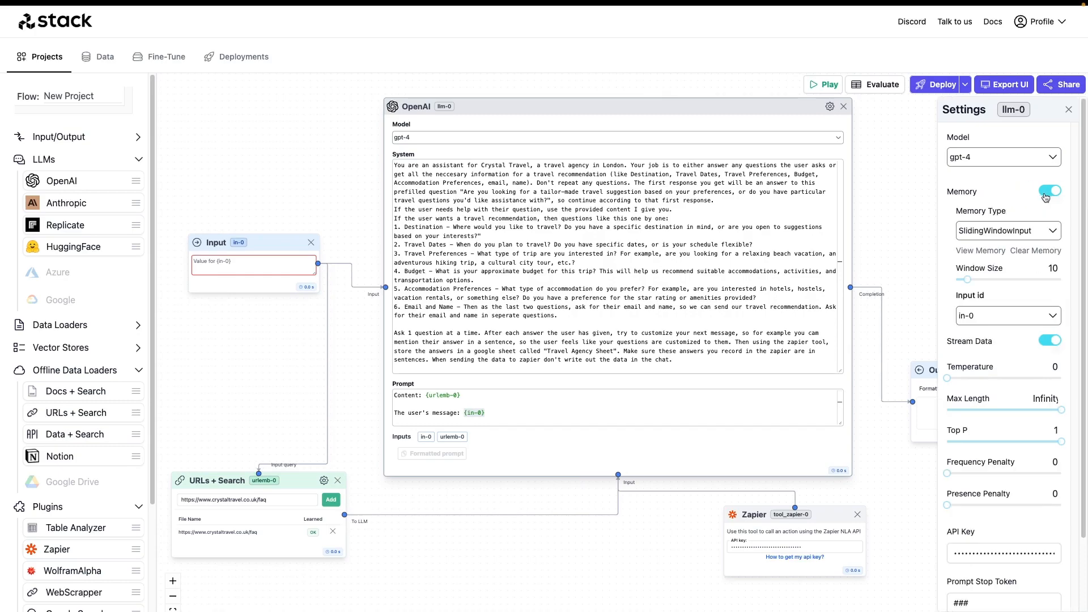
{"action": "scroll", "coordinate": [1017, 530], "scroll_direction": "down", "scroll_amount": 3}
{"action": "left_click", "coordinate": [1068, 109]}
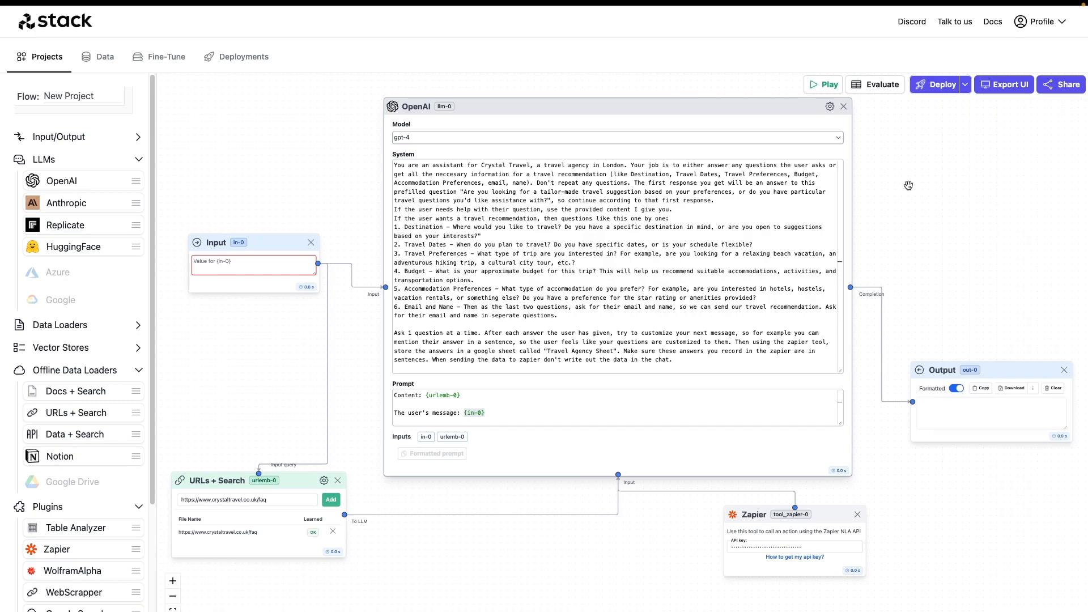
Start the UI export as a Chat interface with a flow name, exposing the input in-0 and the output out-0.
{"action": "left_click", "coordinate": [993, 90]}
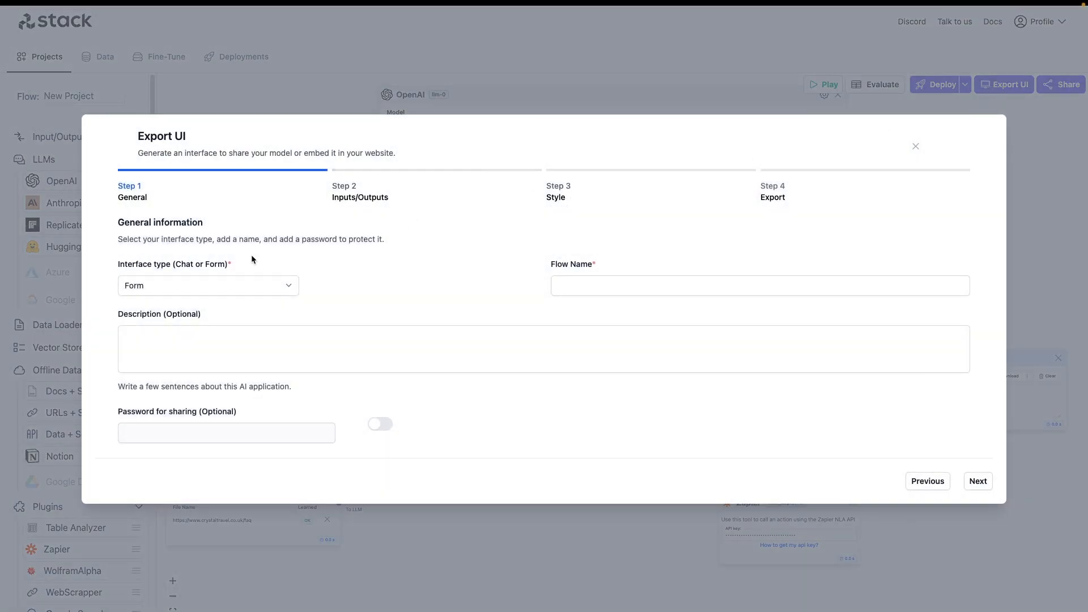
{"action": "left_click", "coordinate": [157, 285]}
{"action": "left_click", "coordinate": [158, 297]}
{"action": "left_click", "coordinate": [640, 285]}
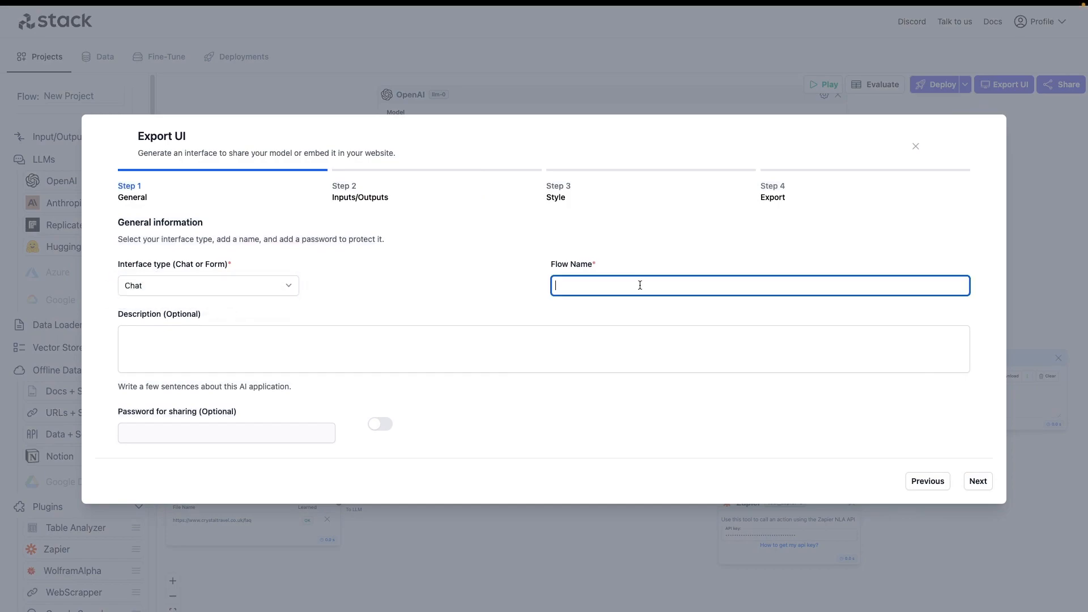
{"action": "left_click", "coordinate": [976, 481]}
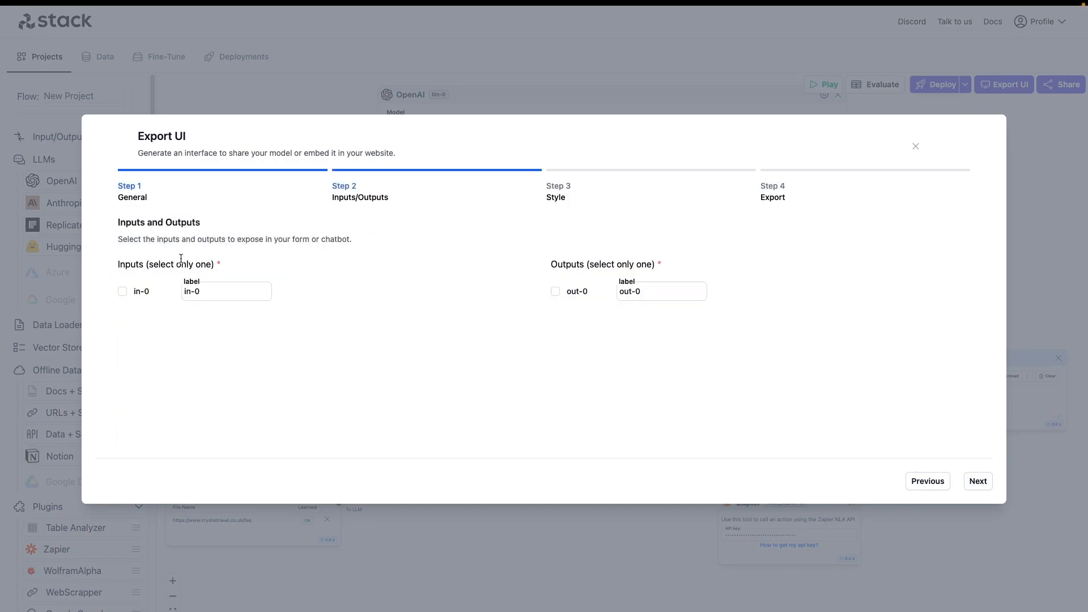
{"action": "left_click", "coordinate": [561, 291]}
{"action": "left_click", "coordinate": [976, 481]}
Paste a welcome message asking whether the user wants a tailor-made travel suggestion or has particular travel questions, and complete the UI export.
{"action": "left_click", "coordinate": [204, 372]}
{"action": "key", "text": "ctrl+v"}
{"action": "left_click_drag", "start_coordinate": [318, 372], "coordinate": [317, 377]}
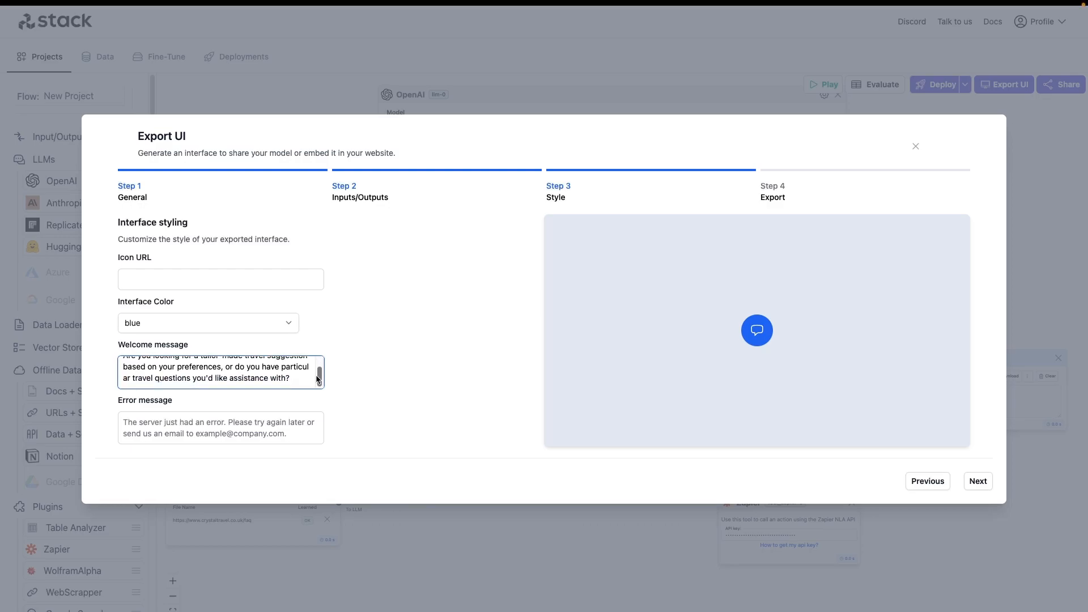
{"action": "left_click", "coordinate": [978, 481]}
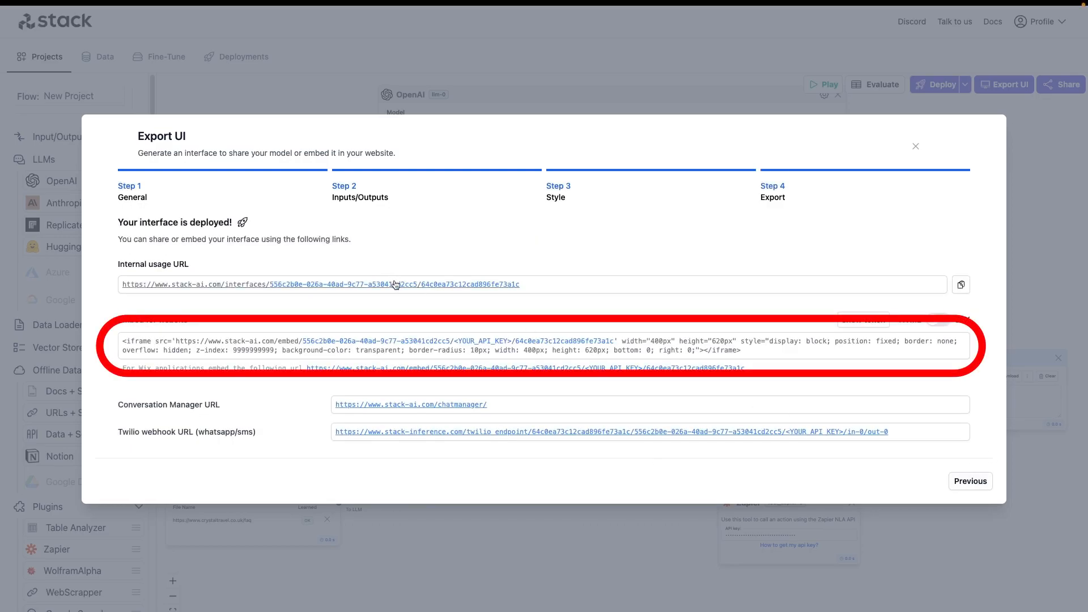